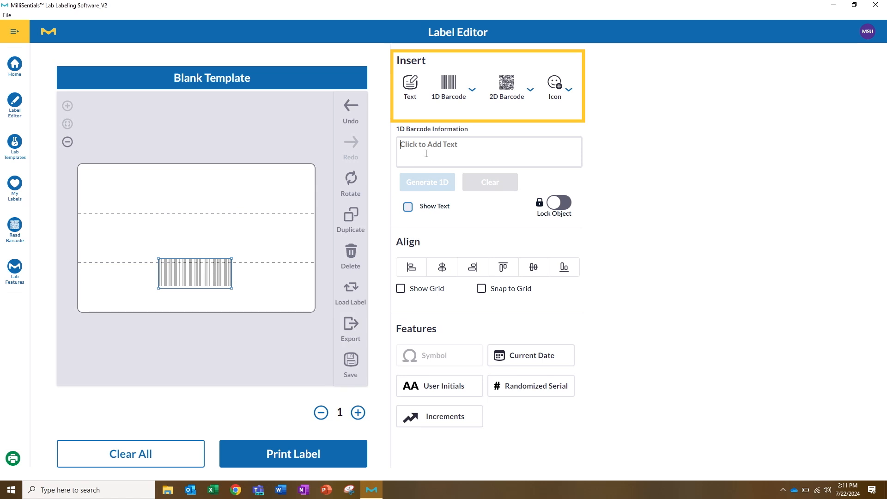
Generate the 1D barcode from the text erjwkrjwelkjw2oi3, then turn its readable text on and off again
{"action": "type", "text": "erjwkrjwelkjw2oi3"}
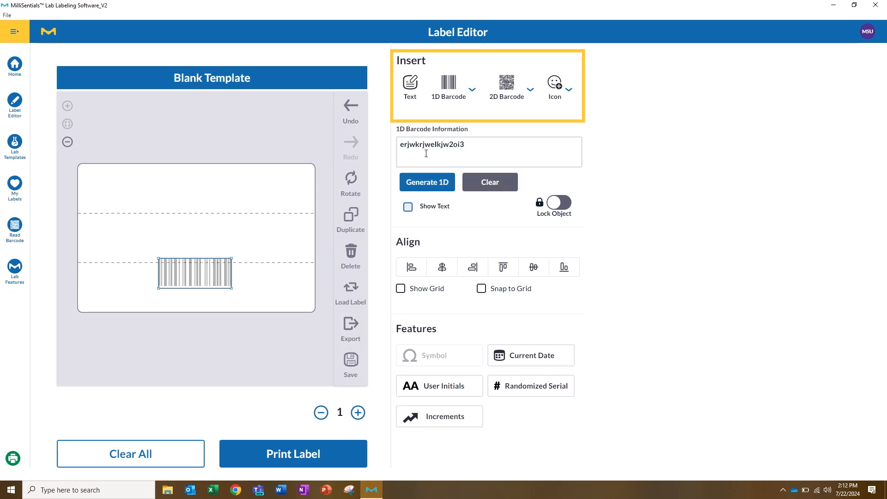
{"action": "left_click", "coordinate": [427, 182]}
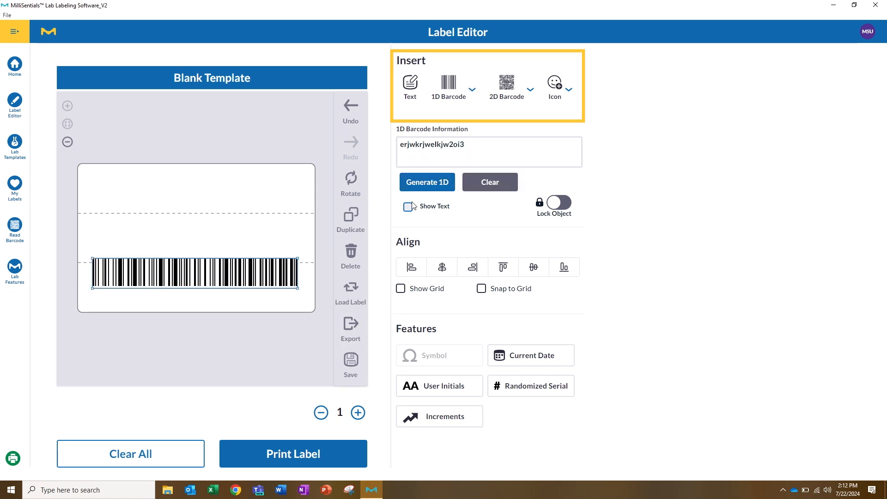
{"action": "left_click", "coordinate": [408, 207]}
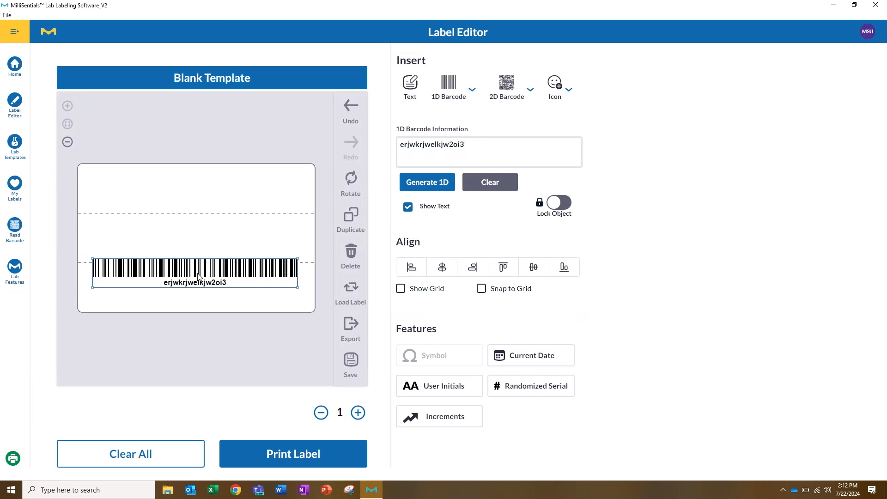
{"action": "left_click", "coordinate": [408, 207]}
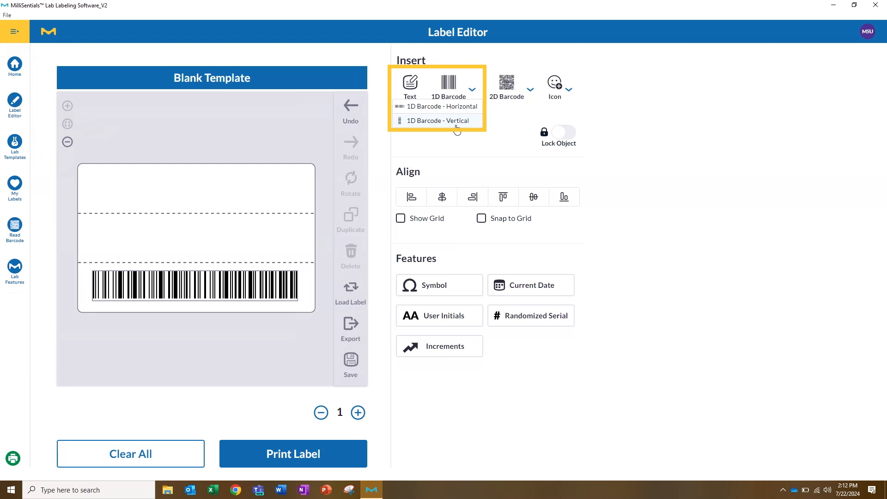
Insert a vertical 1D barcode on the barcode label and a small 2D barcode on the label with the fonts text
{"action": "left_click", "coordinate": [456, 121]}
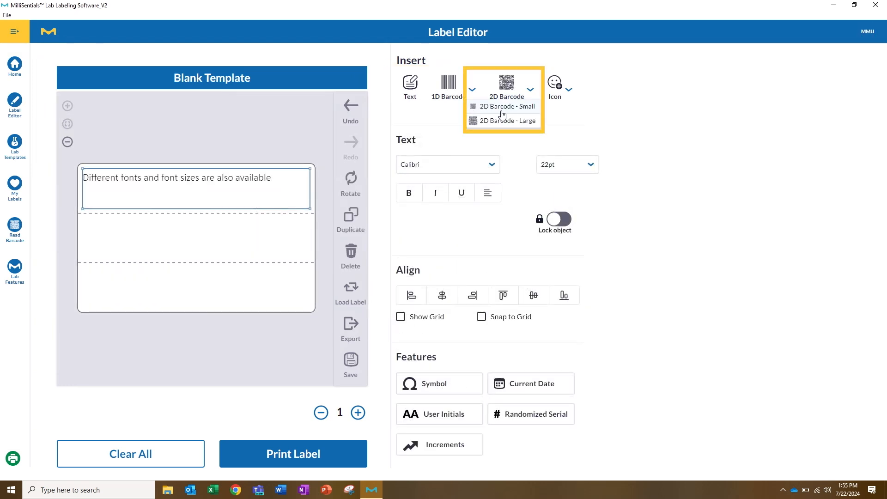
{"action": "left_click", "coordinate": [502, 109]}
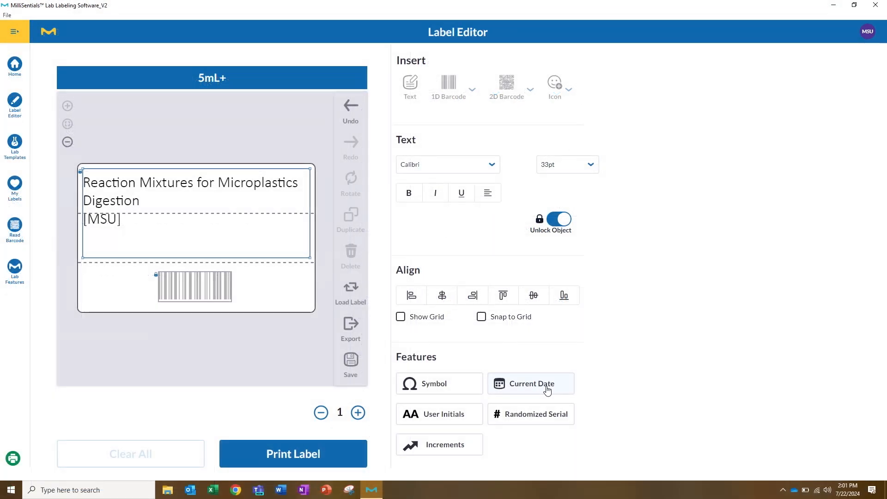
Insert the current date into the locked text of the 5mL+ label
{"action": "left_click", "coordinate": [539, 390]}
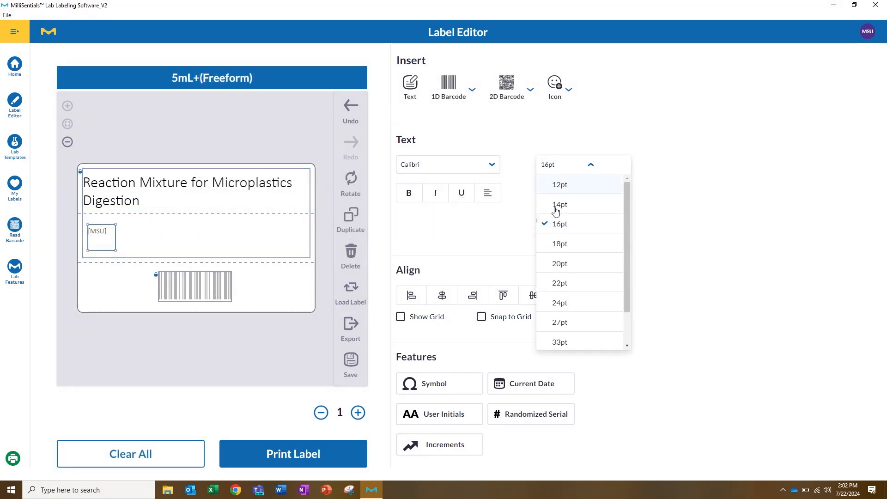
Set the initials text to 27pt, widen its box so the initials fit on one line, and insert another text object
{"action": "left_click", "coordinate": [560, 321]}
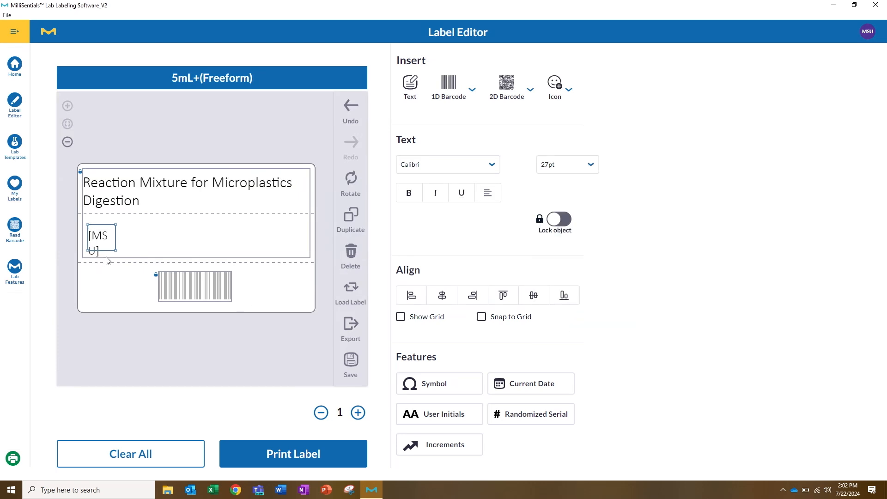
{"action": "left_click_drag", "start_coordinate": [116, 250], "coordinate": [137, 248]}
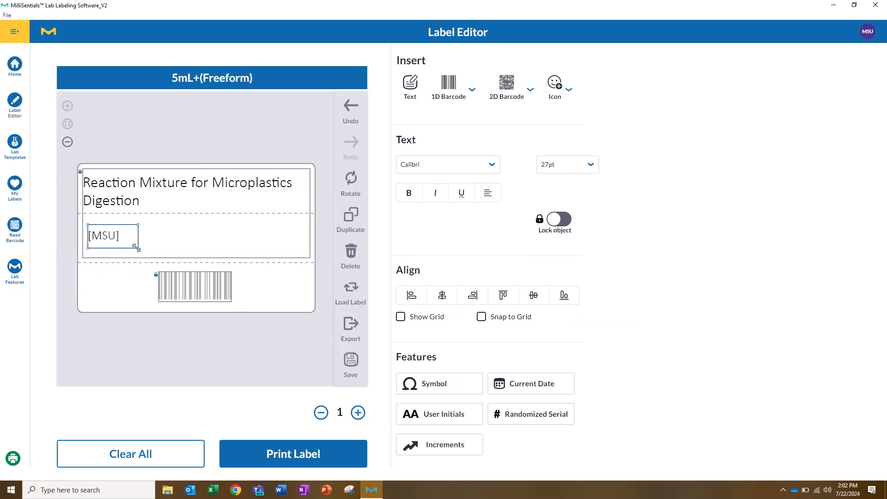
{"action": "left_click", "coordinate": [157, 244]}
{"action": "left_click", "coordinate": [411, 85]}
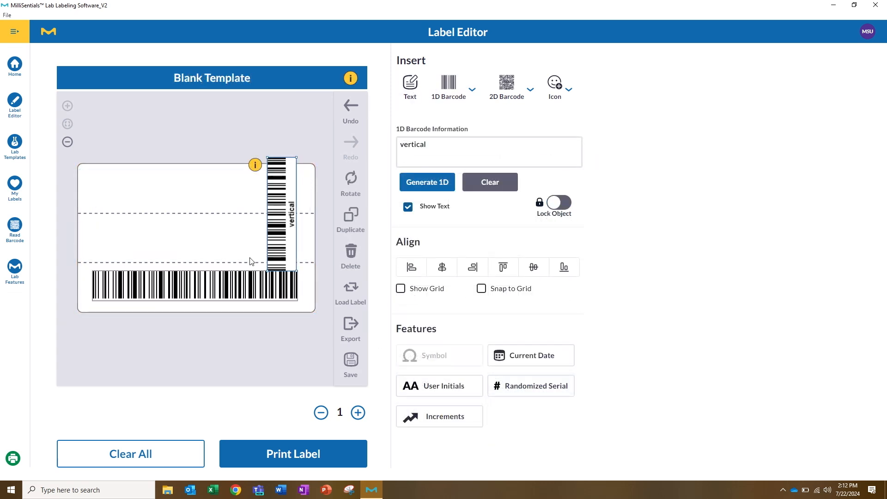
Move the horizontal 1D barcode downward, away from the vertical barcode
{"action": "left_click_drag", "start_coordinate": [241, 284], "coordinate": [238, 340]}
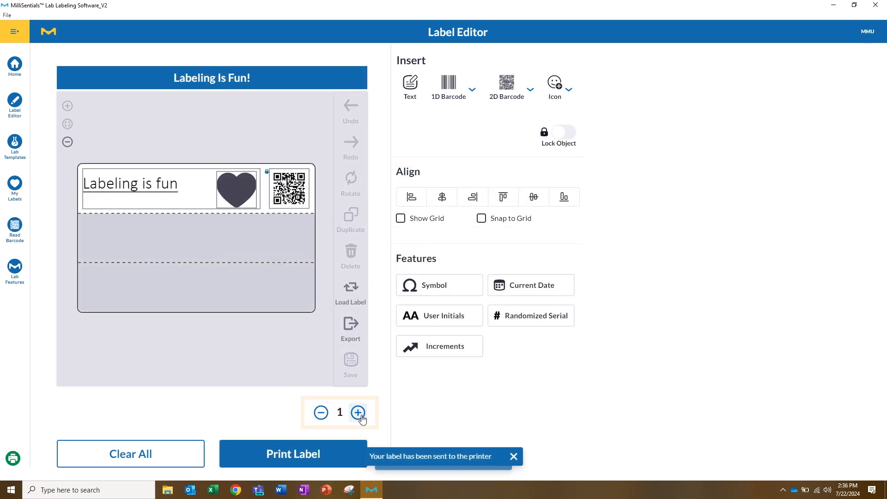
Increase the number of copies to print for the Labeling Is Fun! label by two
{"action": "left_click", "coordinate": [358, 412]}
{"action": "left_click", "coordinate": [358, 412]}
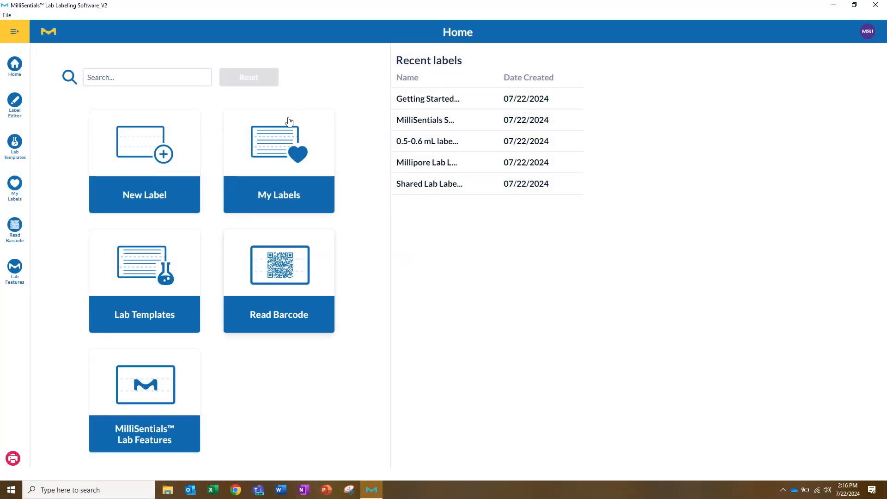
Start a new label and look through the lab templates for the different vial, plate and dish sizes
{"action": "left_click", "coordinate": [111, 176]}
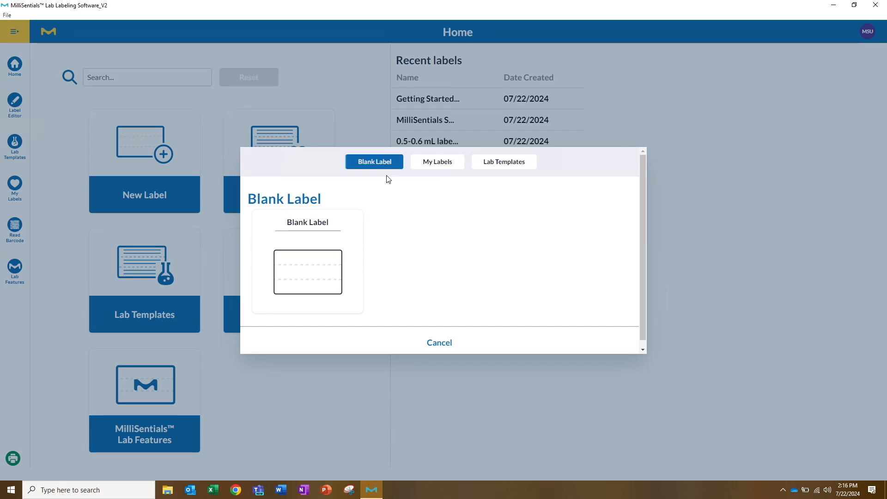
{"action": "left_click", "coordinate": [476, 168]}
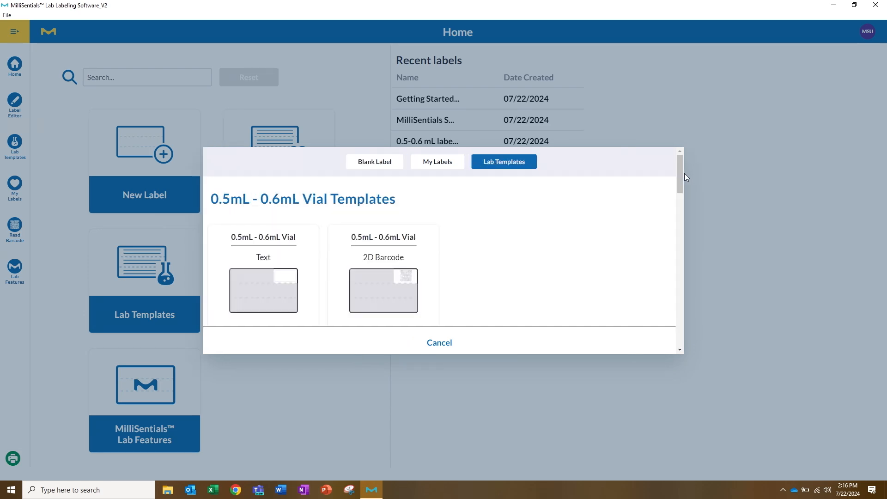
{"action": "scroll", "coordinate": [683, 174], "scroll_direction": "down", "scroll_amount": 10}
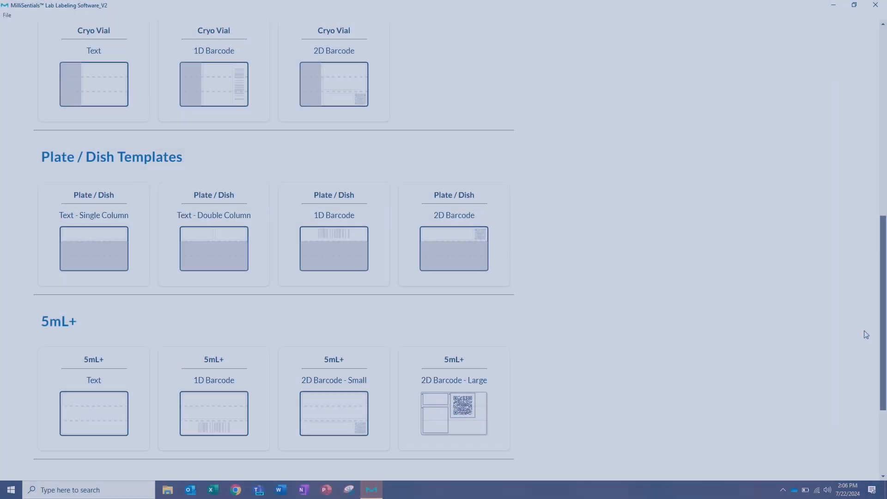
{"action": "scroll", "coordinate": [873, 206], "scroll_direction": "up", "scroll_amount": 4}
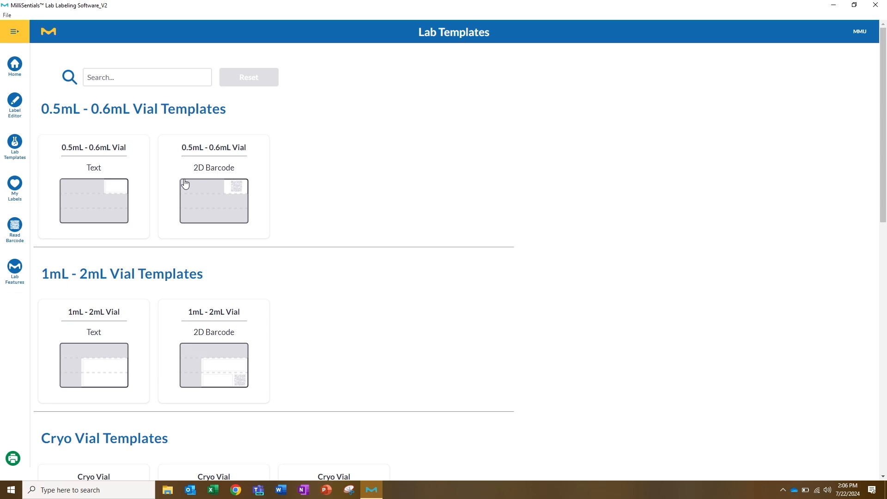
Open the 0.5mL - 0.6mL Vial 2D Barcode template and enter kdjfkdalj;dkrljelkr;ewjrlwerkjewa;lkjdlkrjwerklejrklewjrekwljreklrejwrklwejrlwkdrje as its barcode information
{"action": "left_click", "coordinate": [204, 195]}
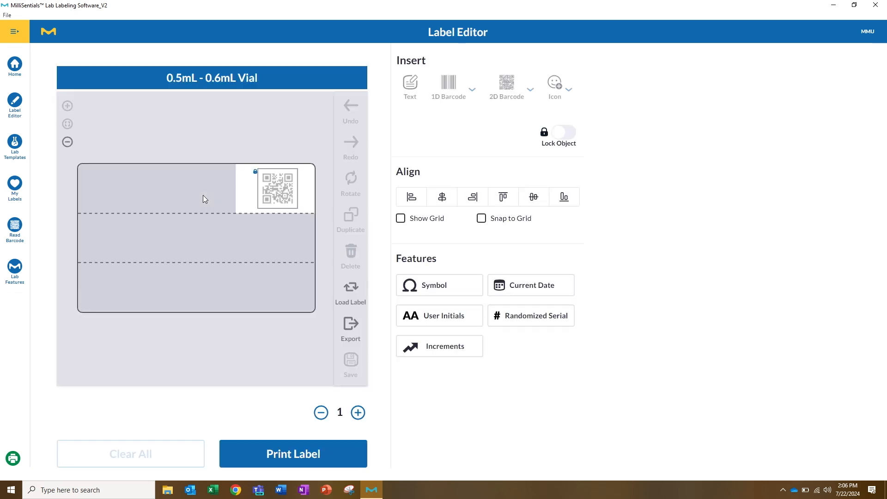
{"action": "left_click", "coordinate": [283, 195]}
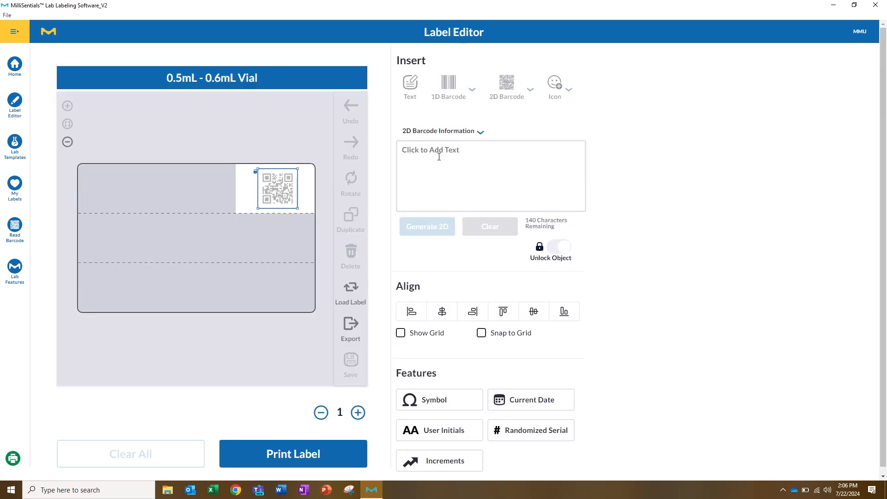
{"action": "type", "text": "kdjfkdalj;dkrljelkr;ewjrlwerkjewa;lkjdlkrjwerklejrklewjrekwljreklrejwrklwejrlwkdrje"}
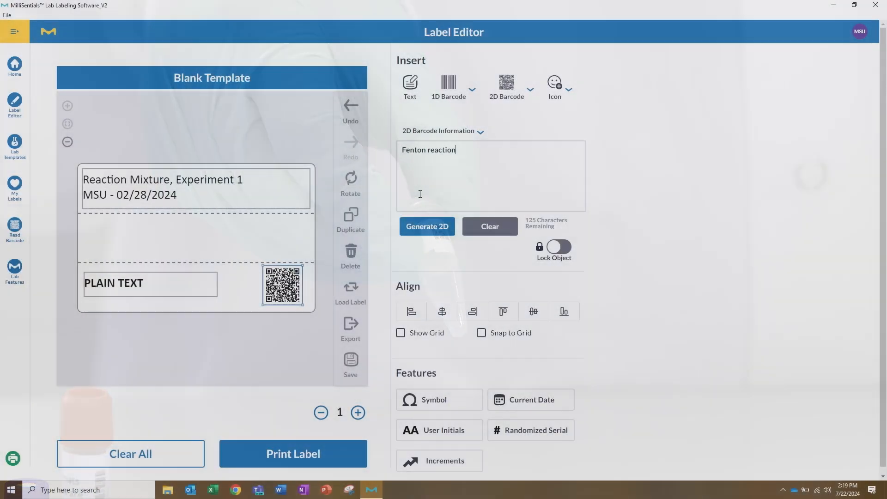
Complete the 2D barcode information as "Fenton reaction, 30% H2O2 and 0.05FeSO4" with "02/28/2024, MSU" on a second line, and generate the barcode
{"action": "type", "text": ", 30% H2O2, and 0.05Fe"}
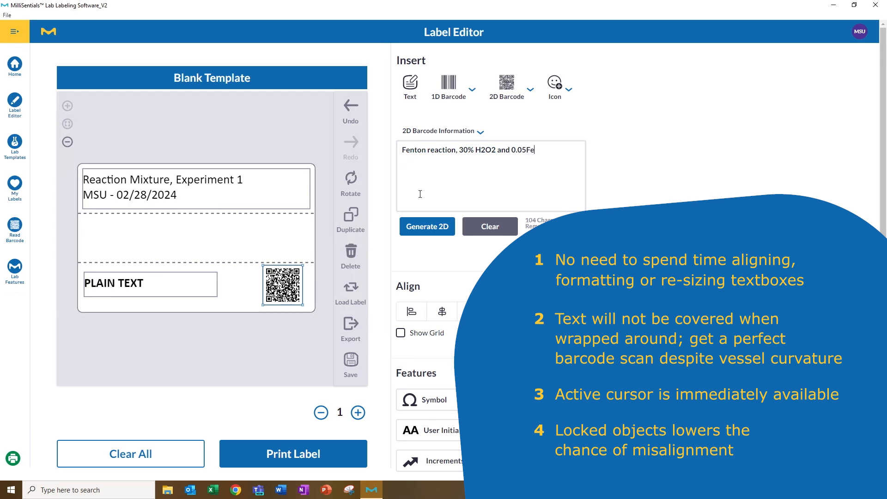
{"action": "type", "text": "SO4"}
{"action": "key", "text": "Return"}
{"action": "type", "text": "02/28/2024, MSU"}
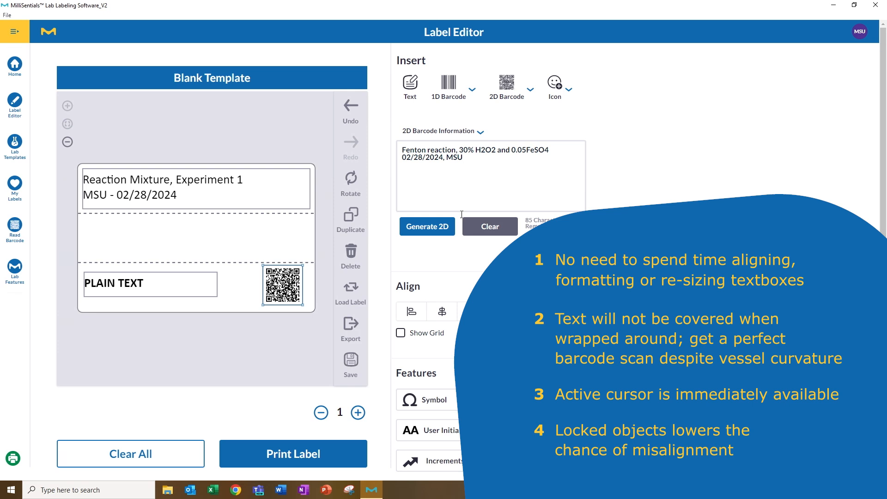
{"action": "left_click", "coordinate": [428, 231]}
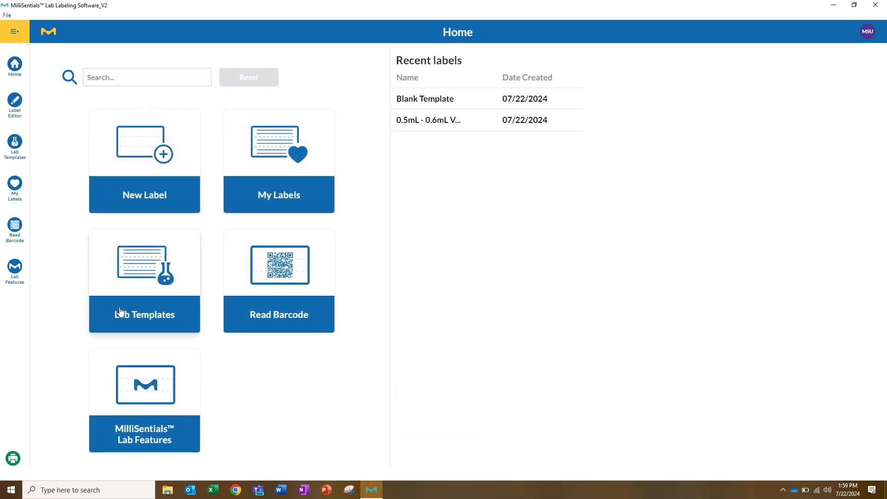
Open the 5mL+ 1D Barcode template from the lab templates
{"action": "left_click", "coordinate": [136, 270]}
{"action": "scroll", "coordinate": [883, 129], "scroll_direction": "down", "scroll_amount": 2}
{"action": "left_click_drag", "start_coordinate": [883, 130], "coordinate": [884, 363]}
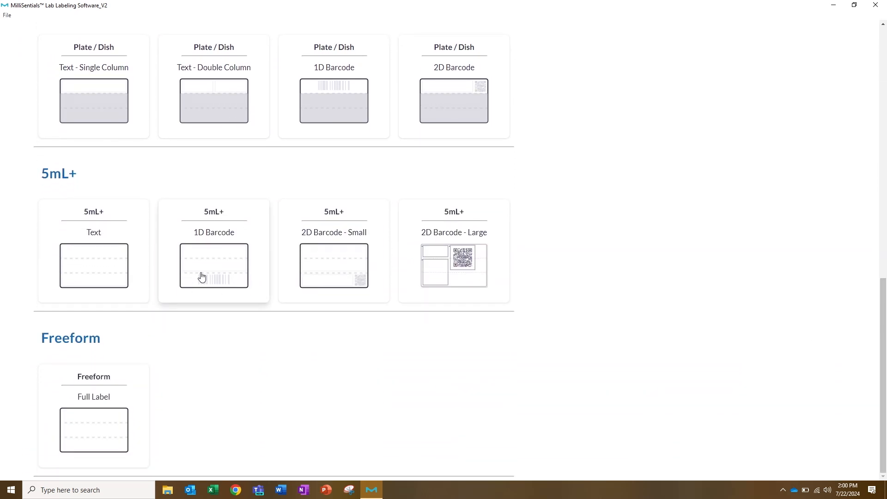
{"action": "left_click", "coordinate": [221, 251]}
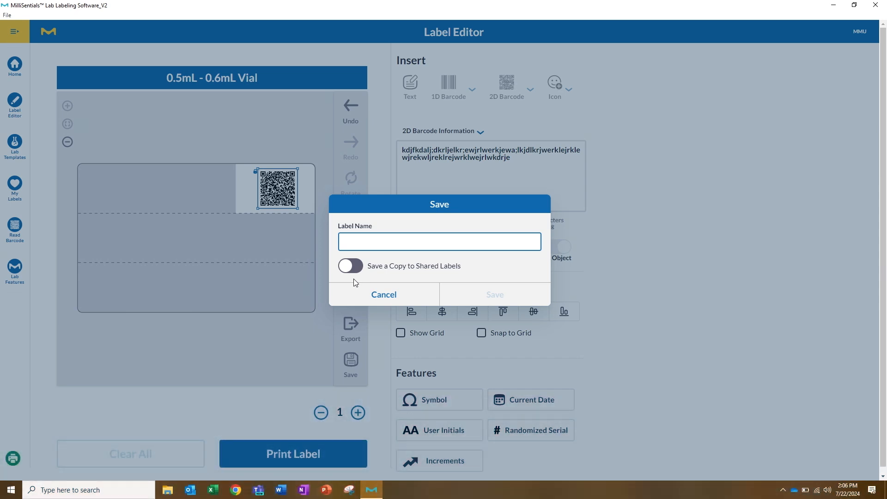
Save the 0.5mL - 0.6mL Vial label under a name starting with 0.5-0.6
{"action": "left_click", "coordinate": [355, 285]}
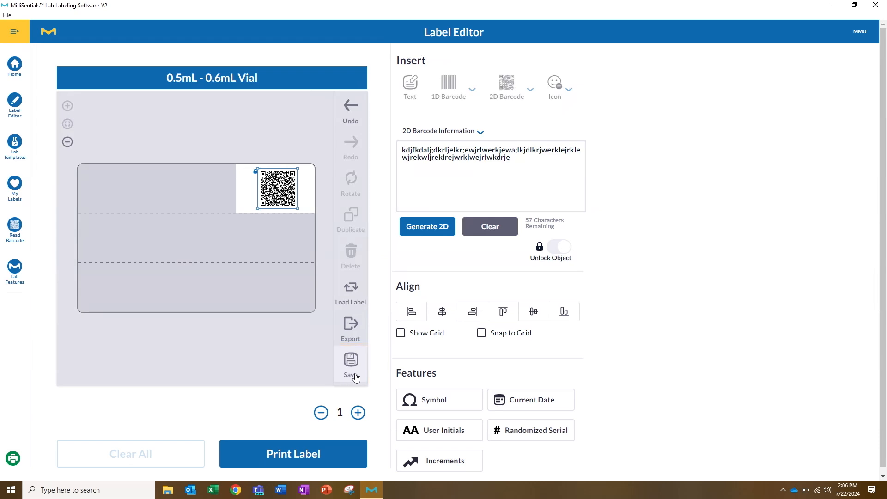
{"action": "left_click", "coordinate": [356, 376]}
{"action": "type", "text": "0.5-0.6"}
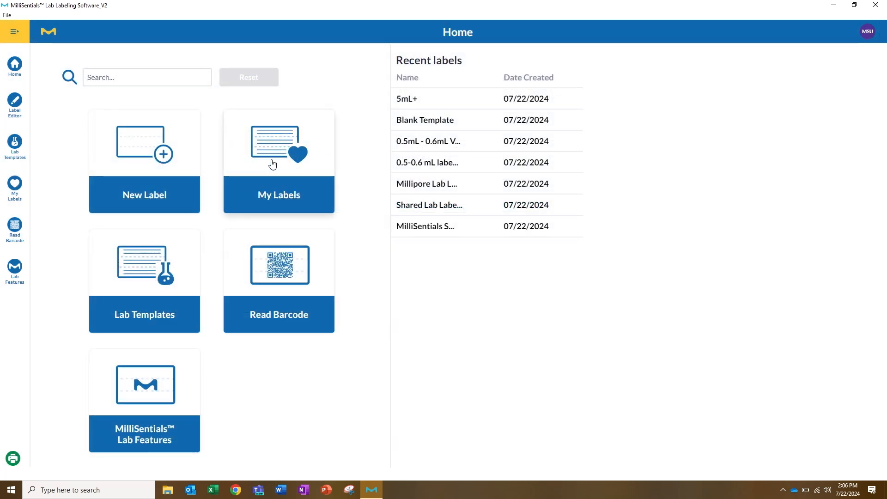
View the shared labels, return to the personal saved labels and open the MilliSentials label for editing
{"action": "left_click", "coordinate": [273, 165]}
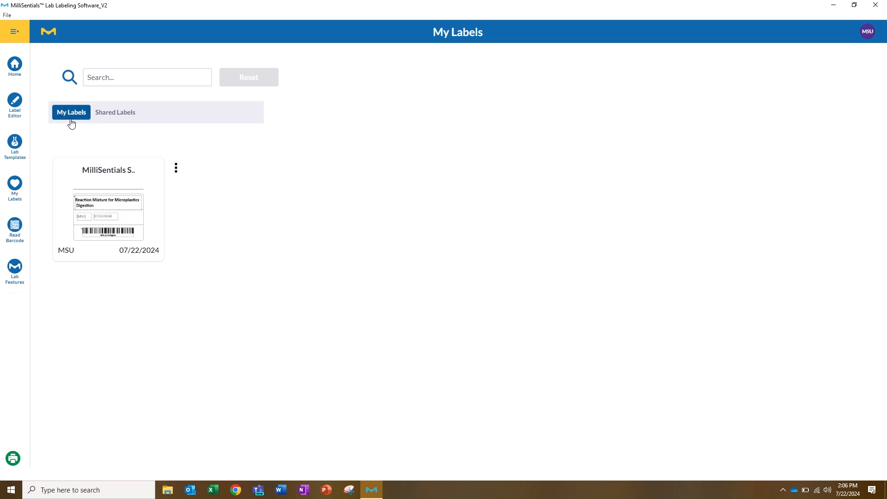
{"action": "left_click", "coordinate": [105, 114]}
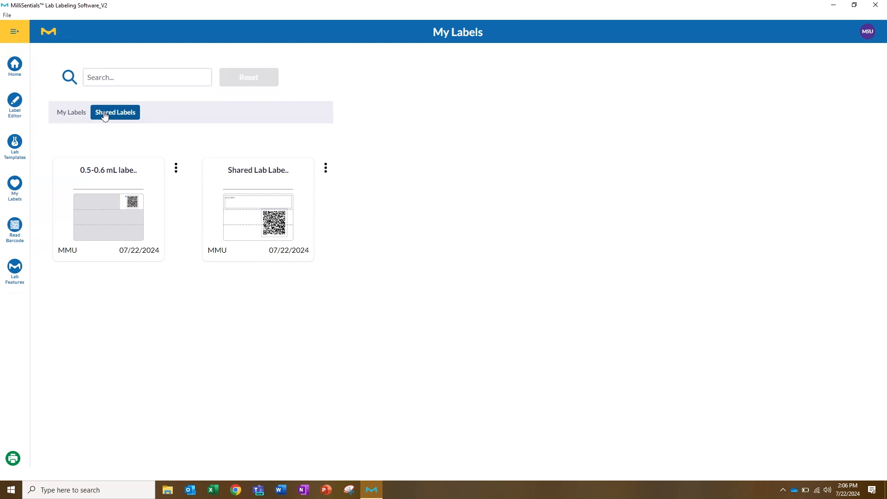
{"action": "left_click", "coordinate": [65, 121]}
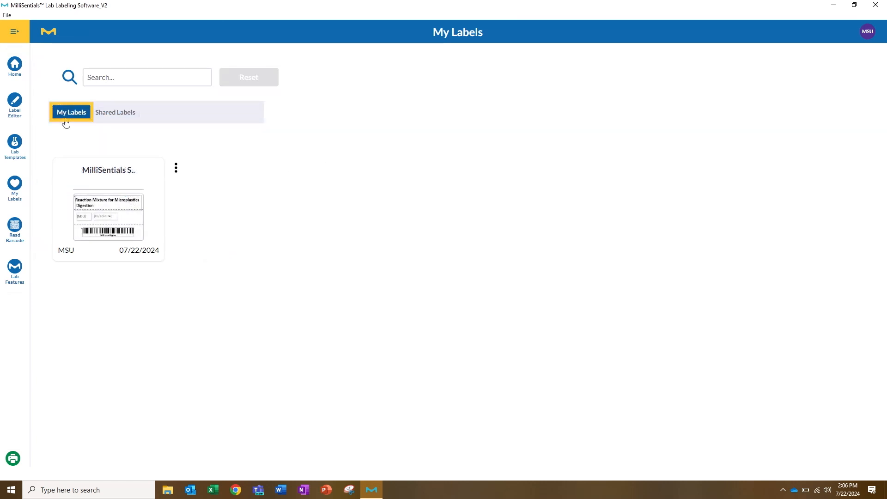
{"action": "left_click", "coordinate": [105, 220]}
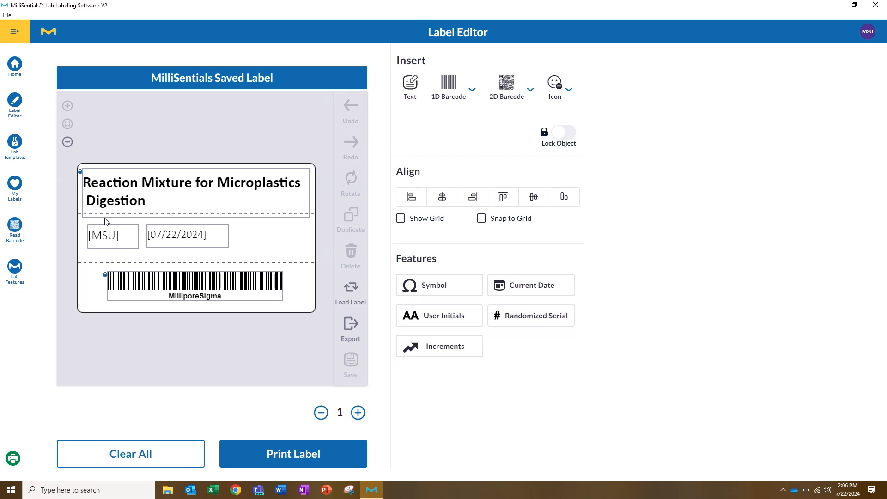
Rename the saved label Labeling Is Fun! by adding the word Really before Fun
{"action": "left_click", "coordinate": [14, 184]}
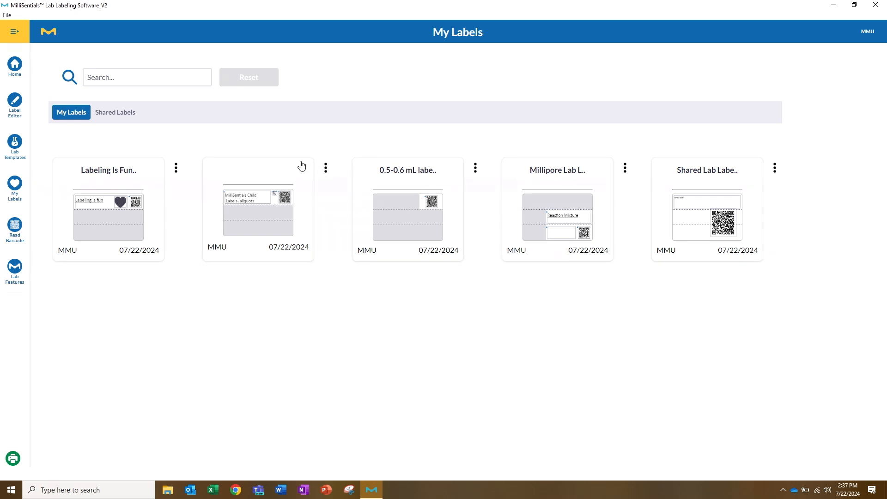
{"action": "left_click", "coordinate": [175, 167]}
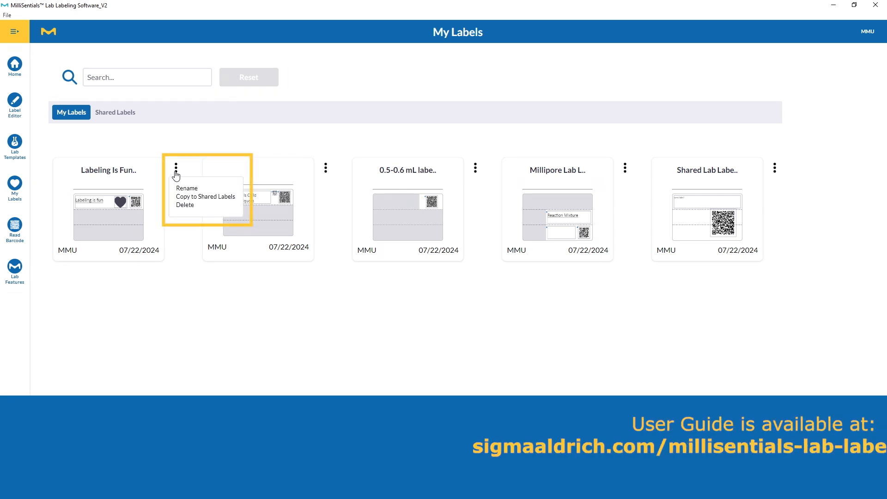
{"action": "left_click", "coordinate": [187, 189]}
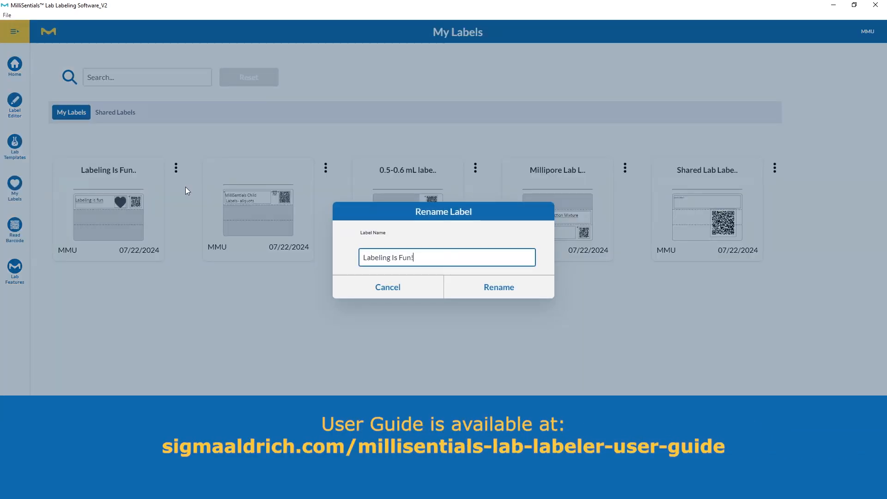
{"action": "left_click", "coordinate": [400, 257]}
{"action": "type", "text": "Really"}
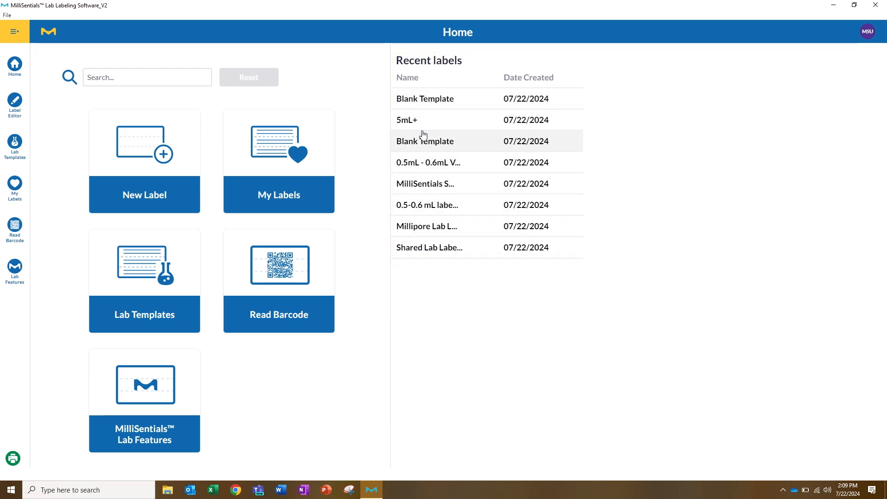
Open the most recent Blank Template label from the recent labels
{"action": "left_click", "coordinate": [429, 103]}
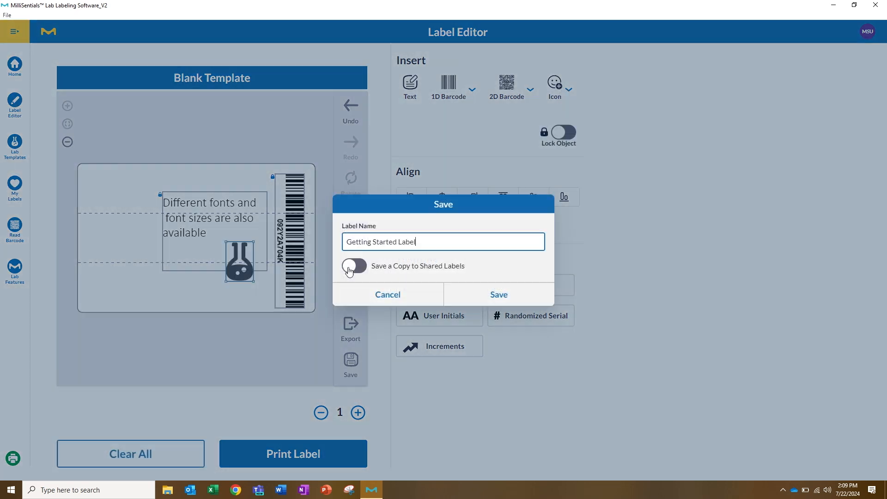
Save the label as Getting Started Label and include a copy in the shared labels
{"action": "left_click", "coordinate": [349, 271]}
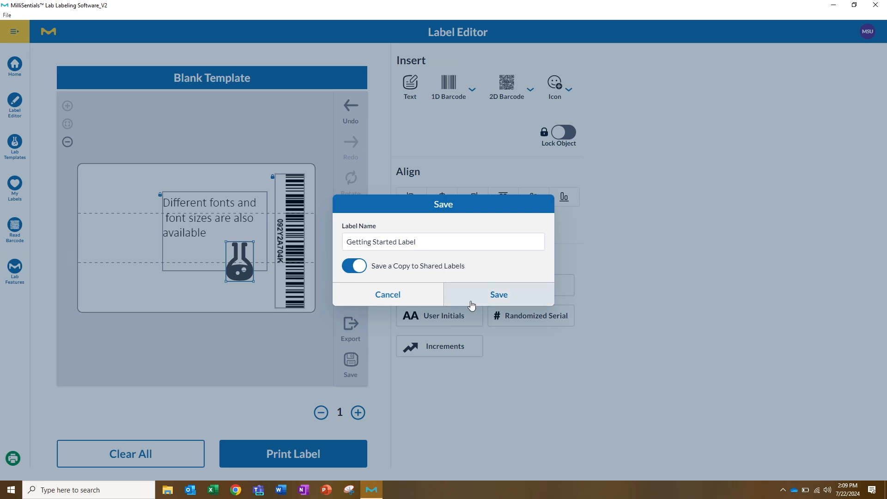
{"action": "left_click", "coordinate": [506, 295]}
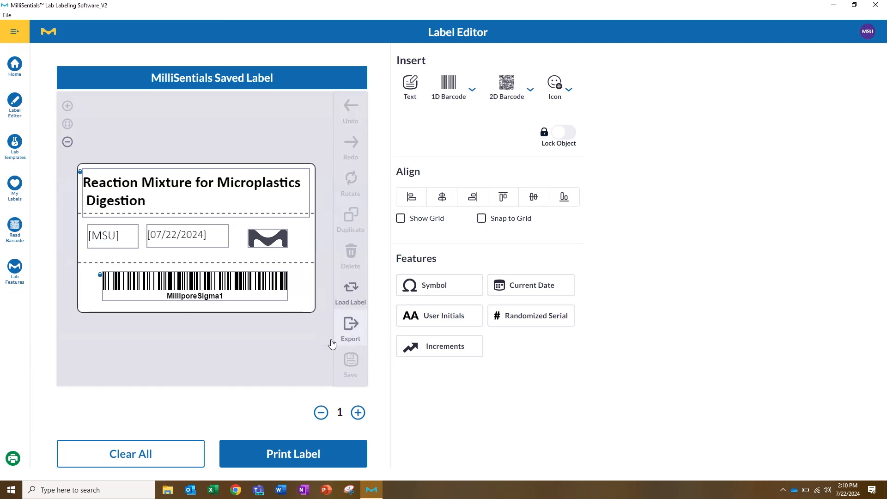
Export the MilliSentials Saved Label to the Desktop as a JPEG file named Copy for ELN
{"action": "left_click", "coordinate": [349, 328]}
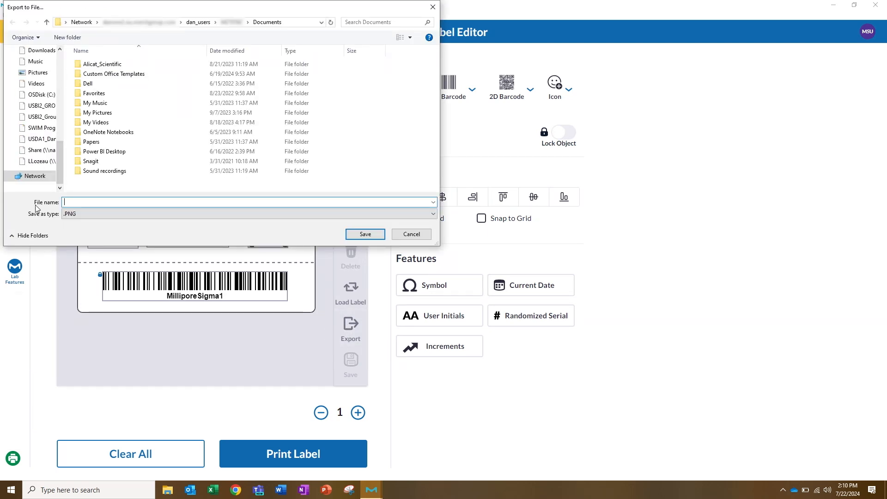
{"action": "key", "text": "Escape"}
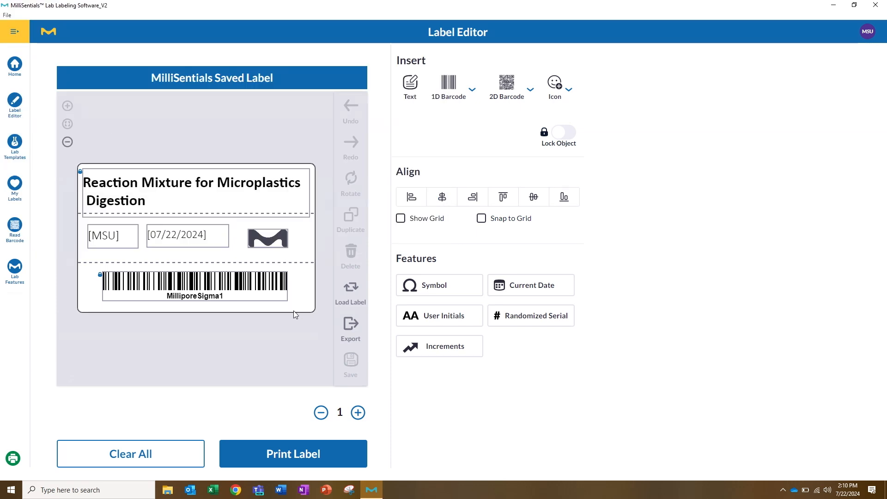
{"action": "left_click", "coordinate": [349, 327]}
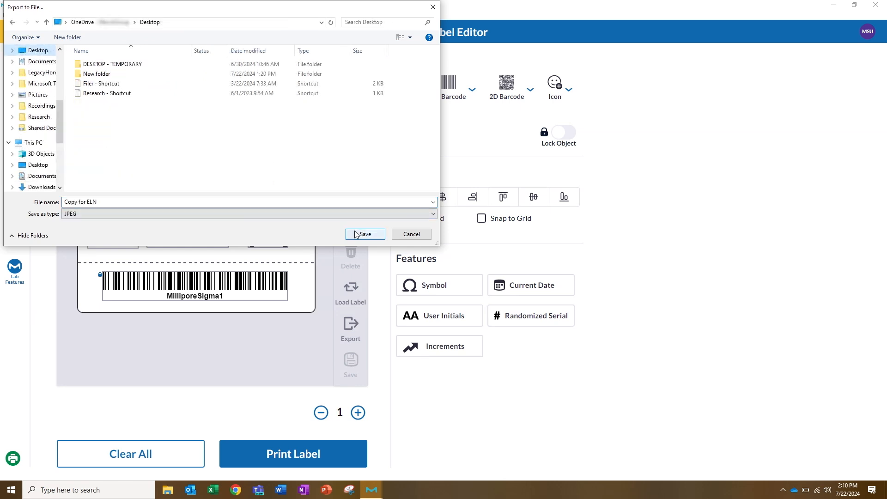
{"action": "left_click", "coordinate": [362, 234]}
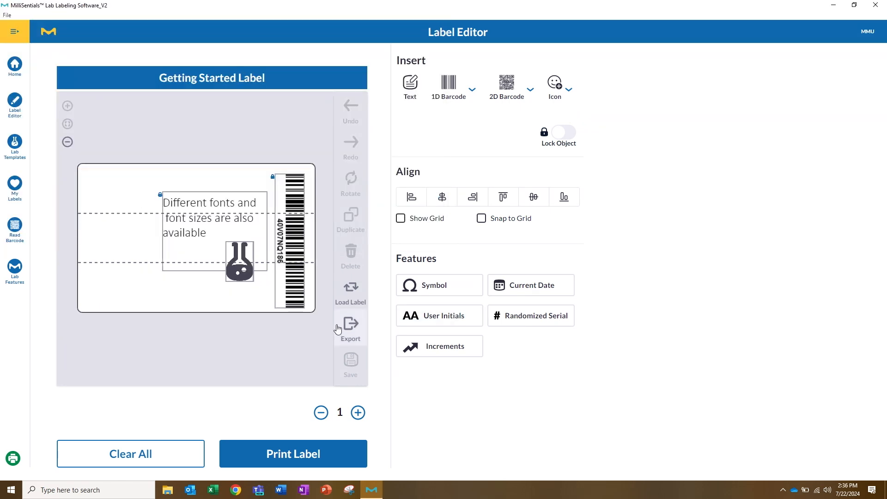
Load a label from My Labels in place of Getting Started Label without transferring the existing content
{"action": "left_click", "coordinate": [359, 287]}
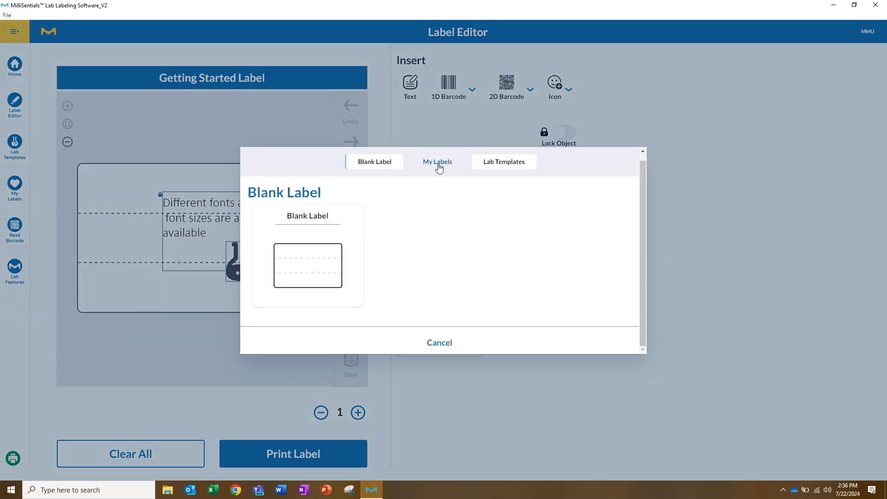
{"action": "left_click", "coordinate": [438, 163]}
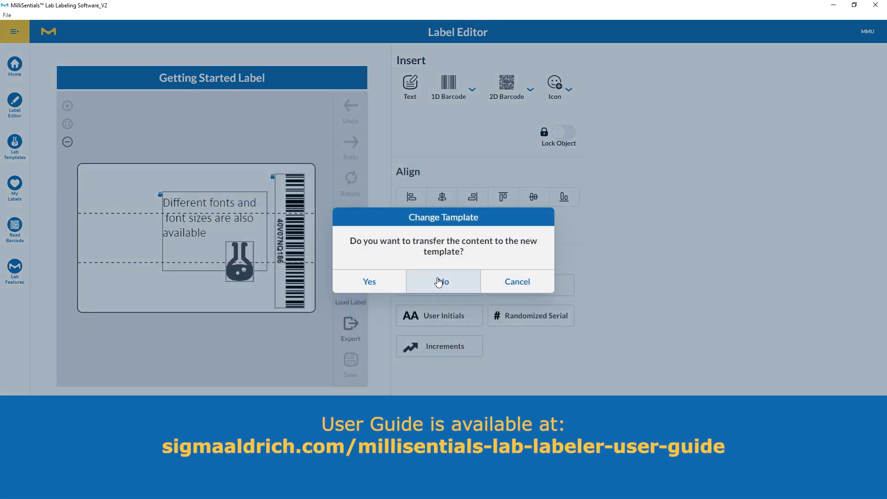
{"action": "left_click", "coordinate": [438, 282]}
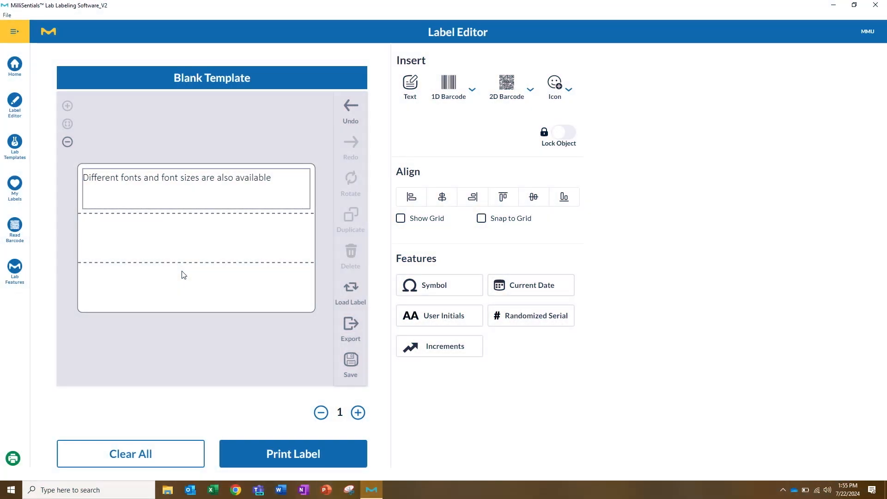
Insert a horizontal 1D barcode on the blank template, generate it from 9399T6UC33 and show its text
{"action": "left_click", "coordinate": [466, 96]}
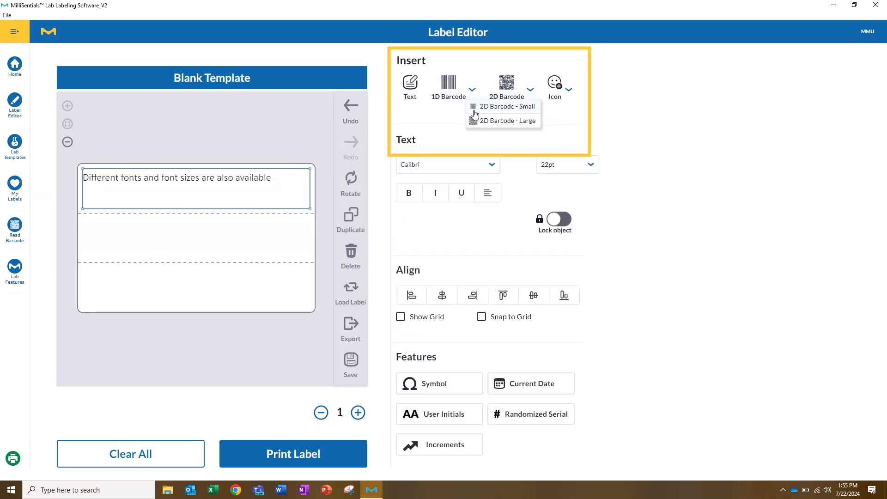
{"action": "left_click", "coordinate": [494, 120]}
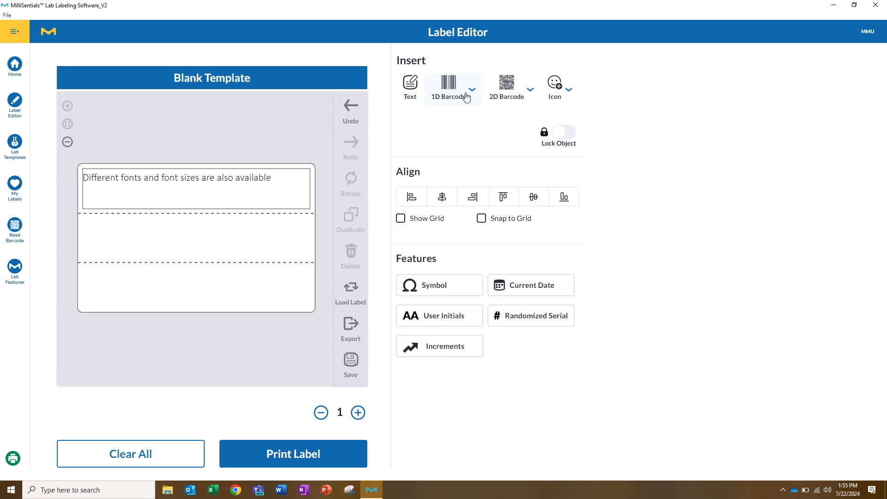
{"action": "left_click", "coordinate": [466, 96]}
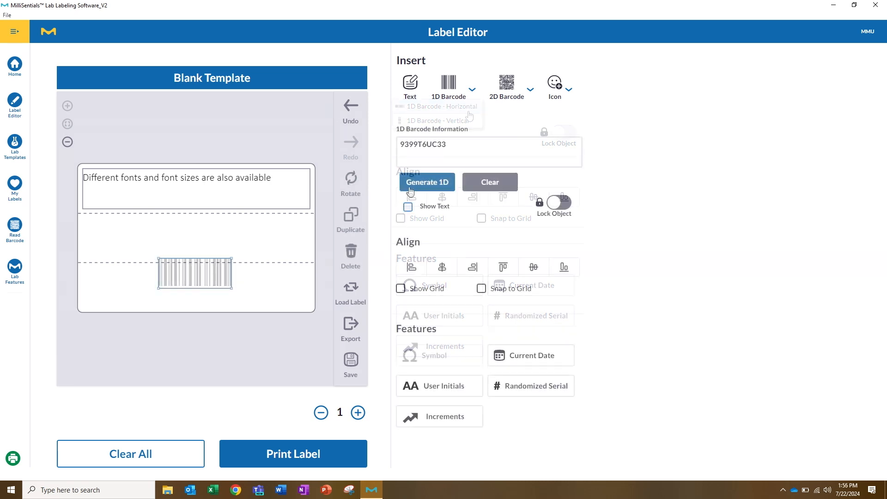
{"action": "left_click", "coordinate": [435, 184]}
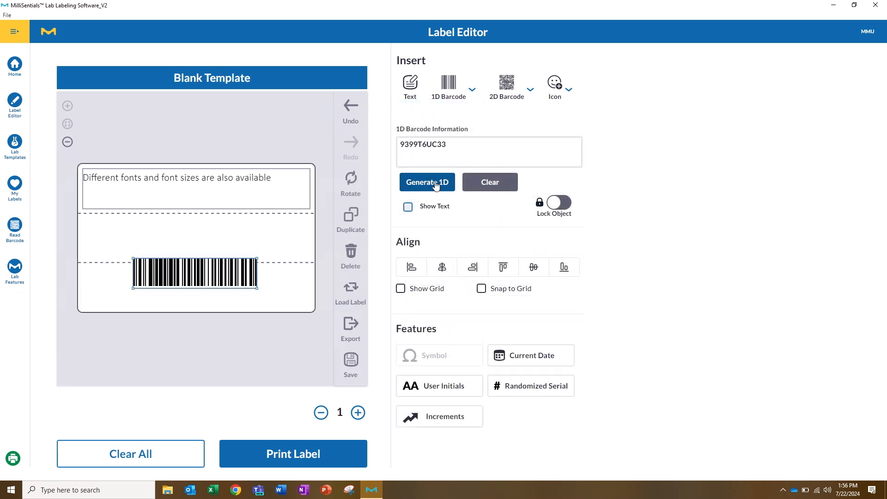
{"action": "left_click", "coordinate": [408, 208]}
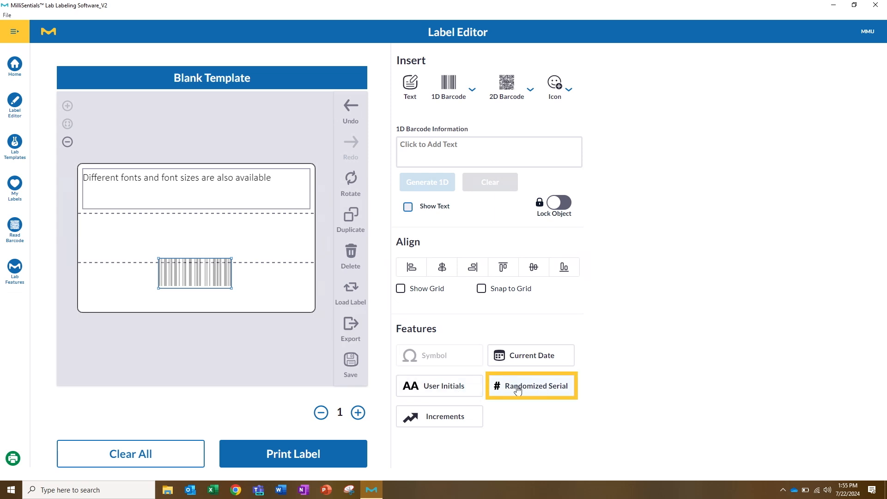
Add a randomized serial number of 10 characters, including letters, to the 1D barcode information
{"action": "left_click", "coordinate": [537, 389]}
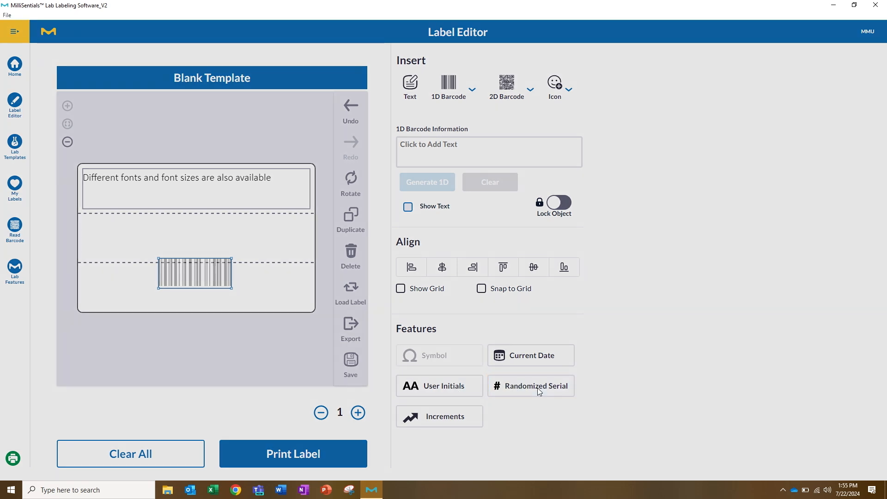
{"action": "left_click", "coordinate": [445, 260]}
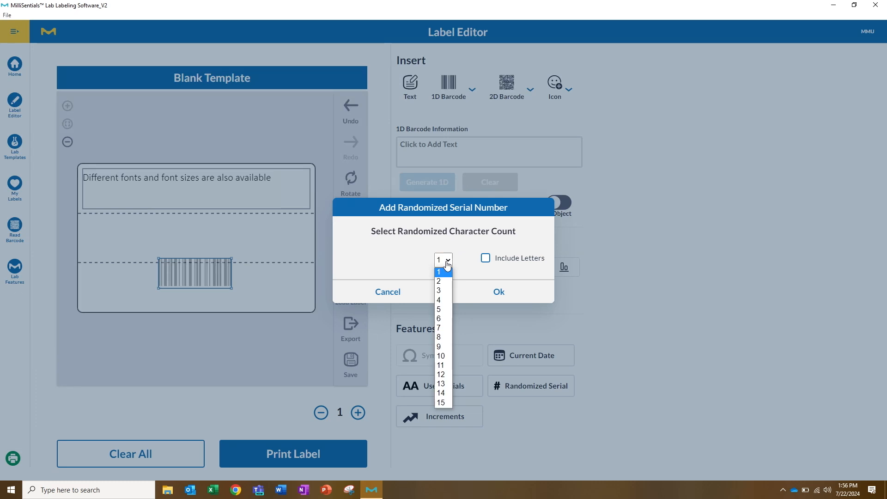
{"action": "left_click", "coordinate": [441, 357]}
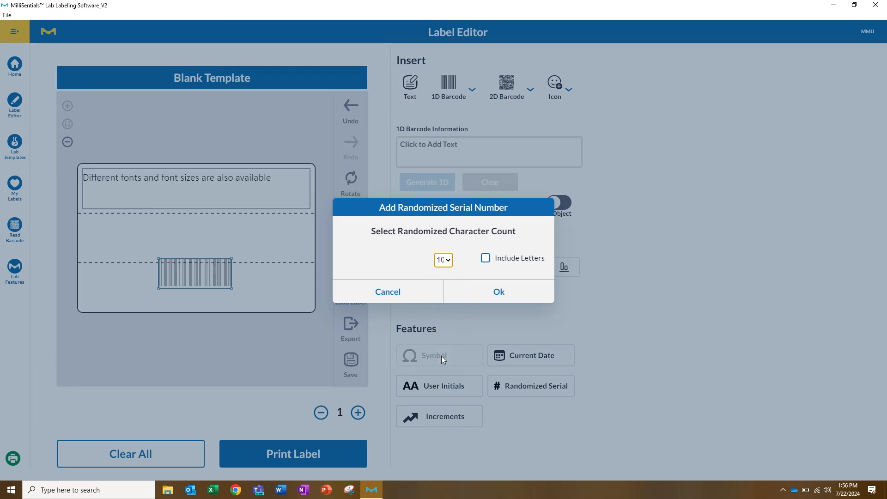
{"action": "left_click", "coordinate": [488, 262]}
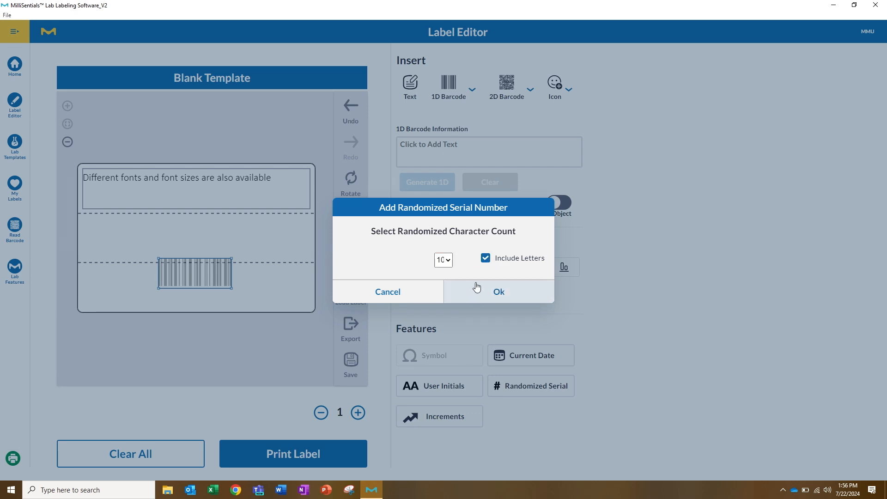
{"action": "left_click", "coordinate": [488, 291]}
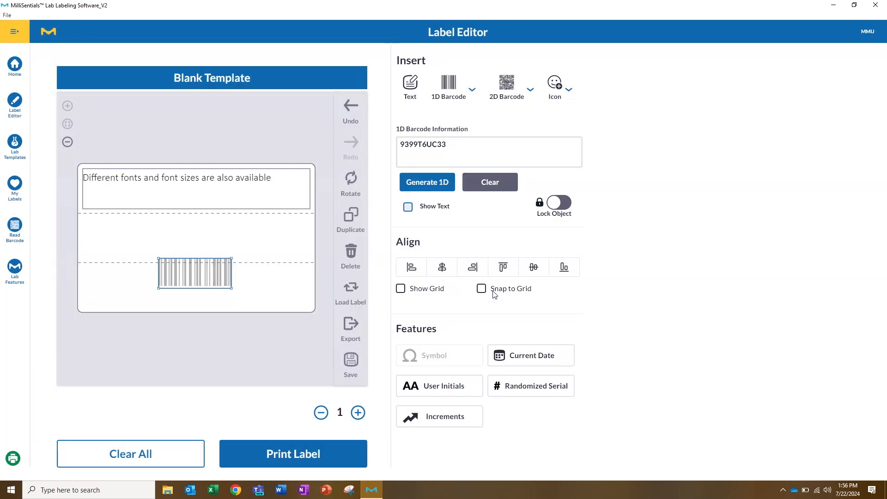
Generate the 1D barcode with its text shown and move it down into the label's lowest section
{"action": "left_click", "coordinate": [435, 185]}
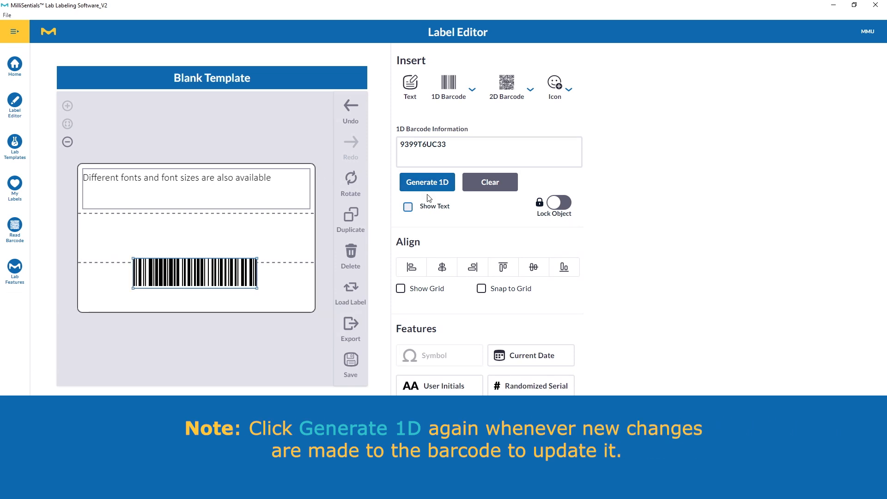
{"action": "left_click", "coordinate": [407, 206]}
{"action": "left_click_drag", "start_coordinate": [171, 272], "coordinate": [178, 287]}
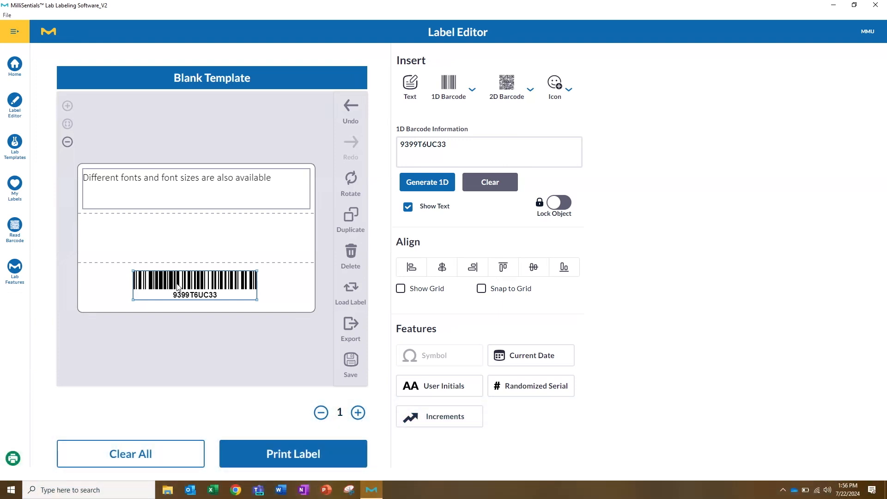
Insert a small 2D barcode and generate the 5mL+ label's 2D barcode from the repeated 123abc text
{"action": "key", "text": "Delete"}
{"action": "left_click", "coordinate": [530, 89]}
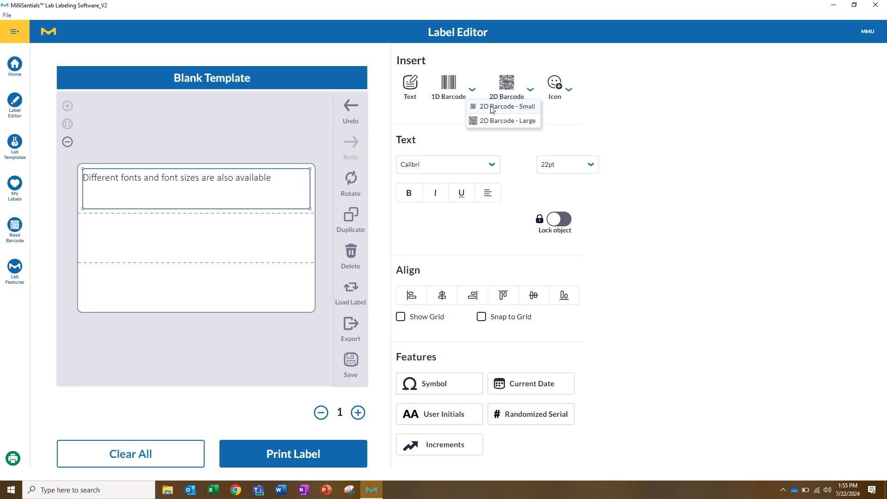
{"action": "left_click", "coordinate": [493, 107]}
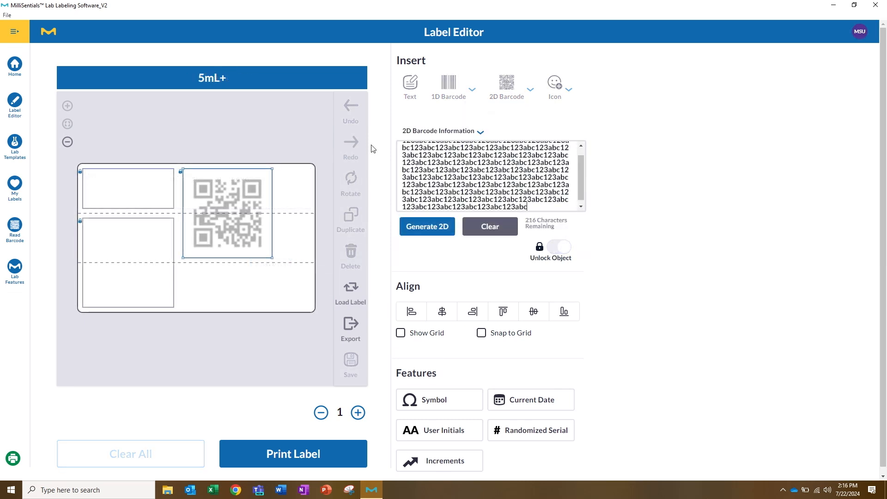
{"action": "left_click", "coordinate": [430, 236]}
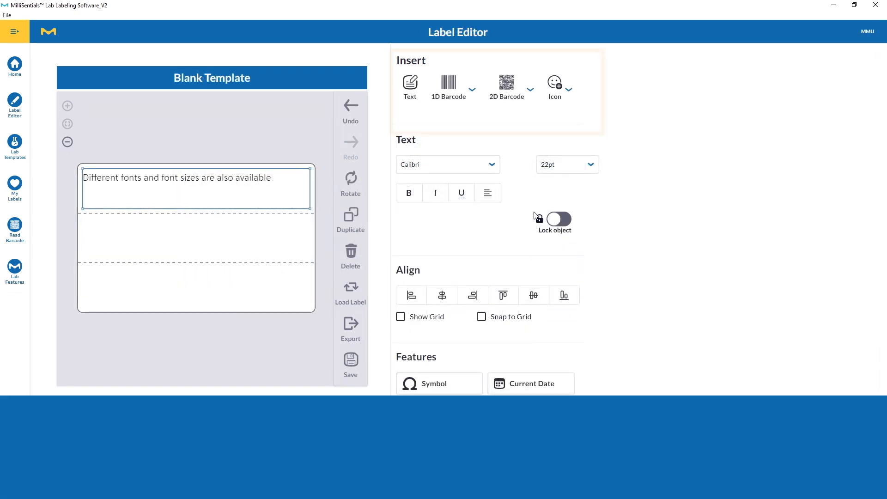
Place a small 2D barcode in the label's lower-right corner and generate it from "Code 128 and QR codes are also available."
{"action": "left_click", "coordinate": [527, 100]}
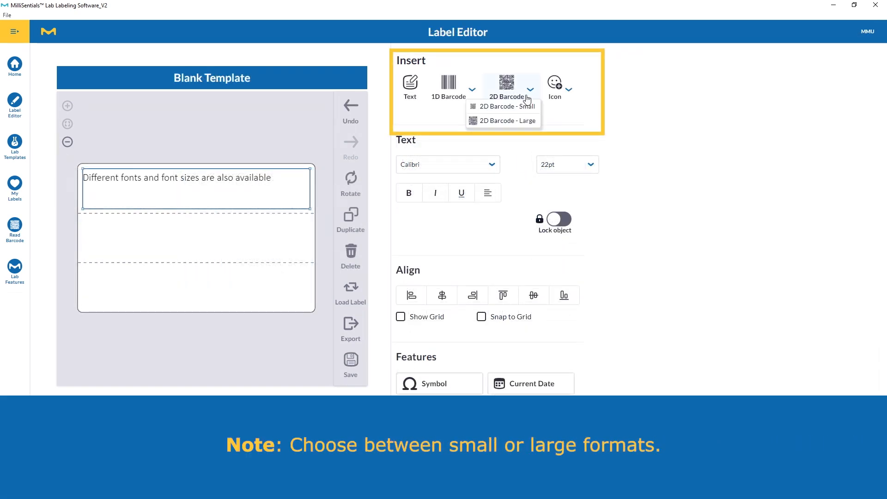
{"action": "left_click", "coordinate": [491, 107]}
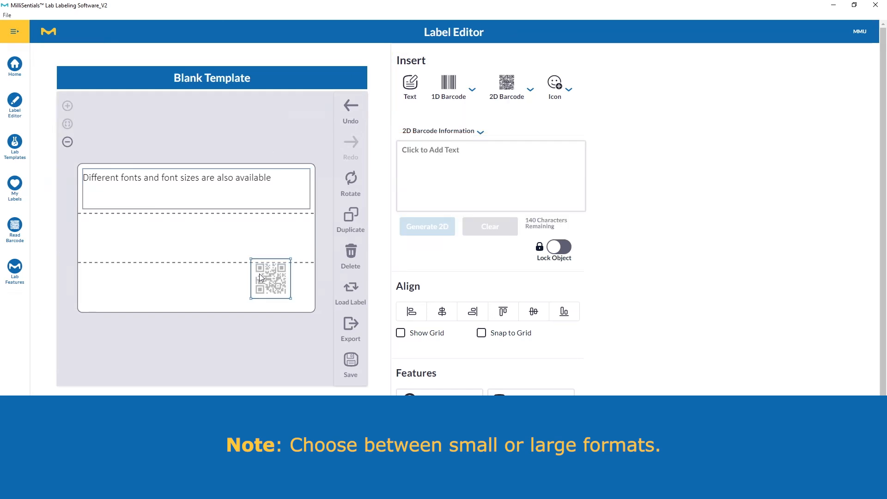
{"action": "left_click_drag", "start_coordinate": [262, 277], "coordinate": [273, 283]}
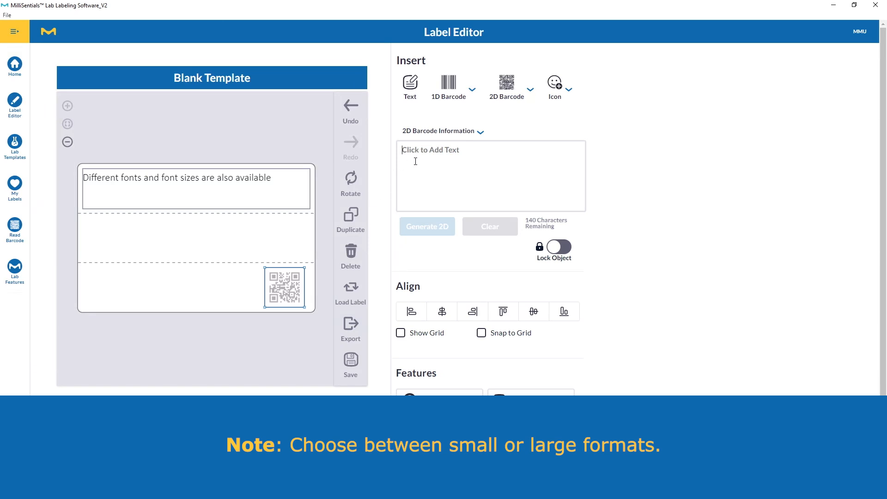
{"action": "type", "text": "Code 128 and QR codes are also available."}
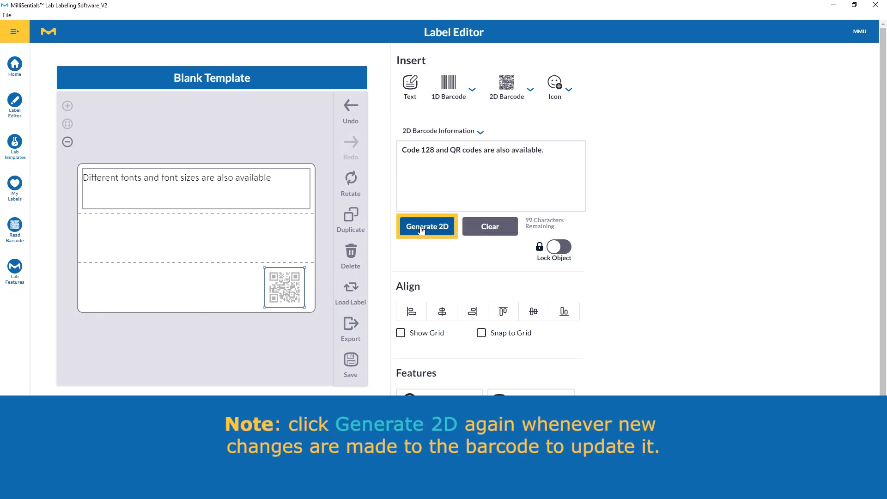
{"action": "left_click", "coordinate": [418, 229]}
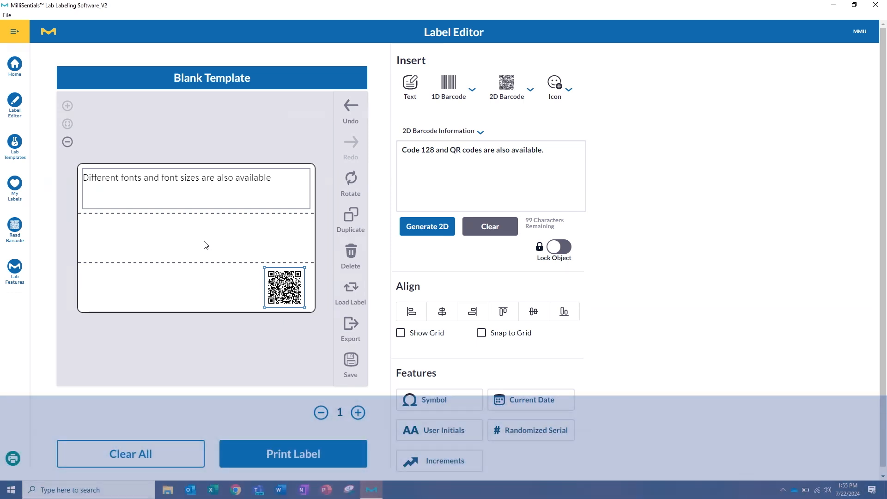
Fill in the 2D barcode's product name Fenton Reaction, concentration 0.05M FeSO4, 30% H2O2 and expiration date 07/22/2024
{"action": "type", "text": "n Reaction"}
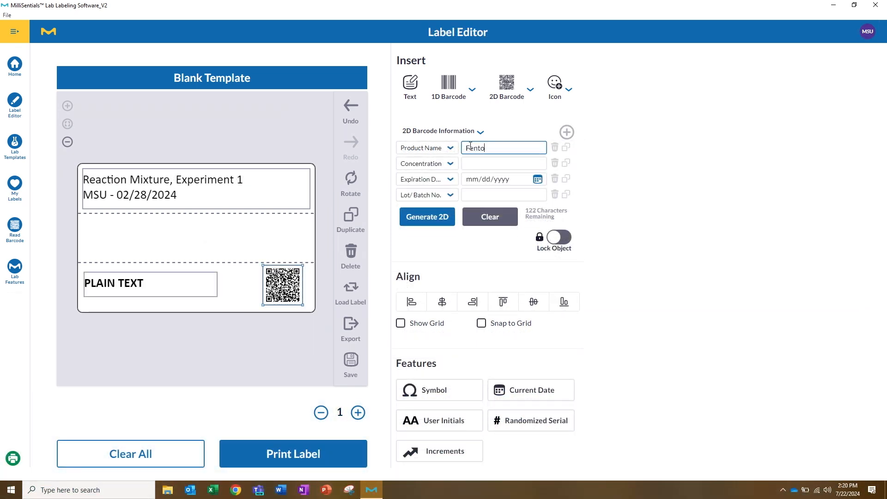
{"action": "key", "text": "Tab"}
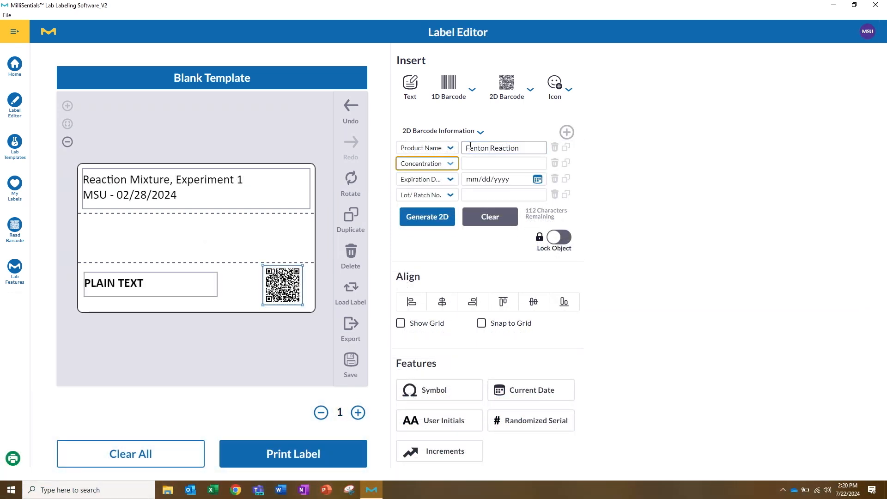
{"action": "type", "text": "0.05M FeSO4"}
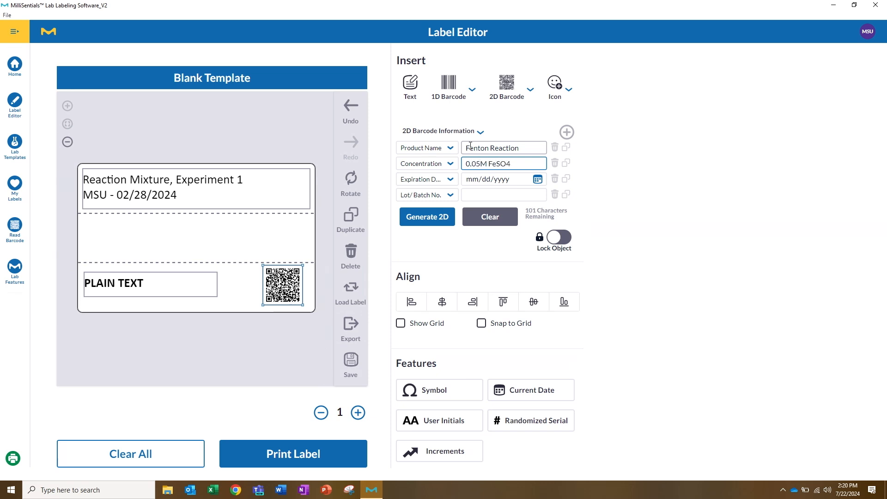
{"action": "type", "text": ", 30% H2O2"}
{"action": "key", "text": "Tab"}
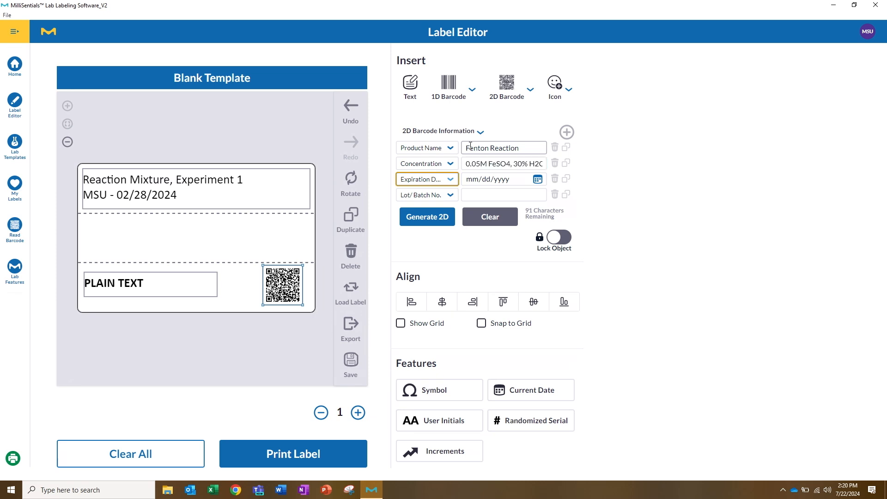
{"action": "left_click", "coordinate": [537, 180]}
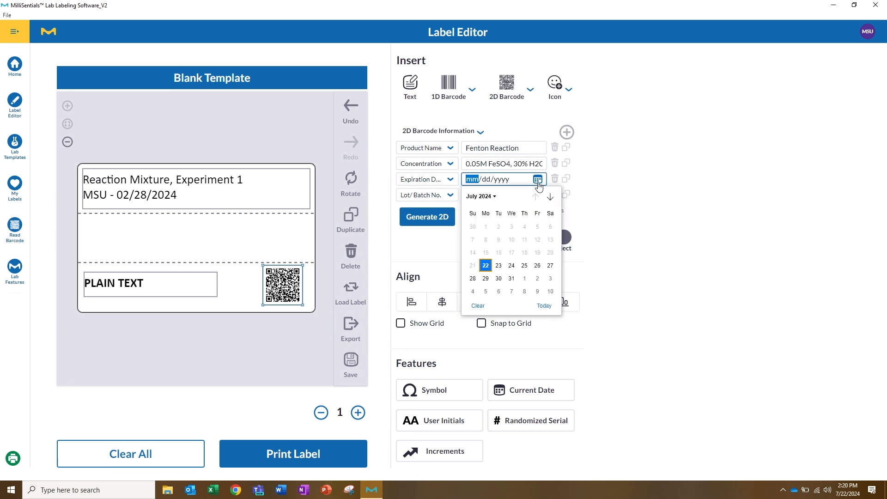
{"action": "left_click", "coordinate": [485, 266]}
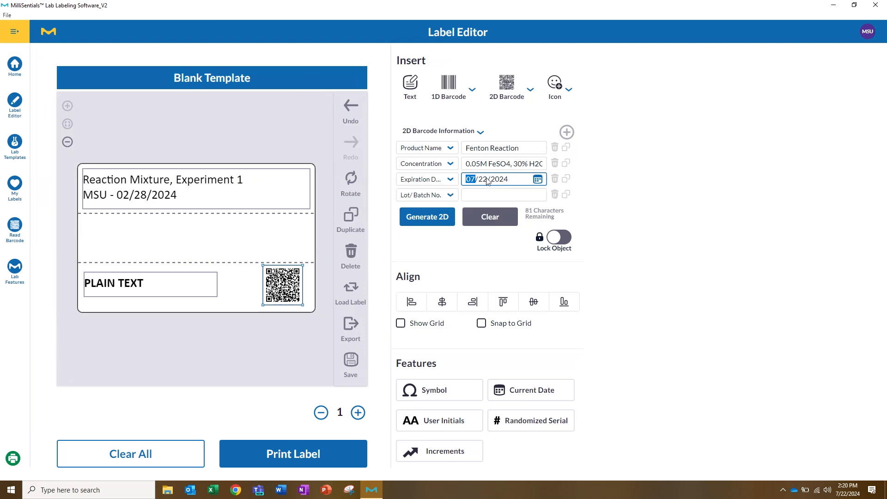
Look through the category options available for the 2D barcode's Lot/Batch No. row
{"action": "left_click", "coordinate": [485, 192]}
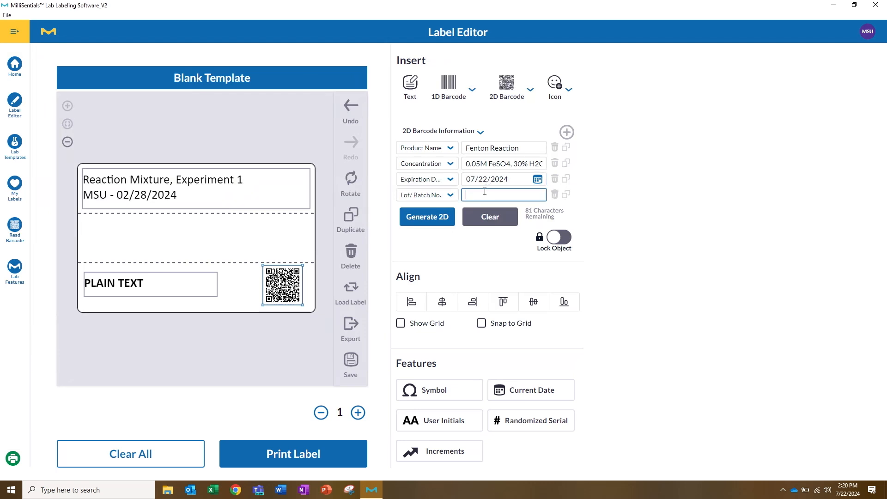
{"action": "left_click", "coordinate": [451, 195]}
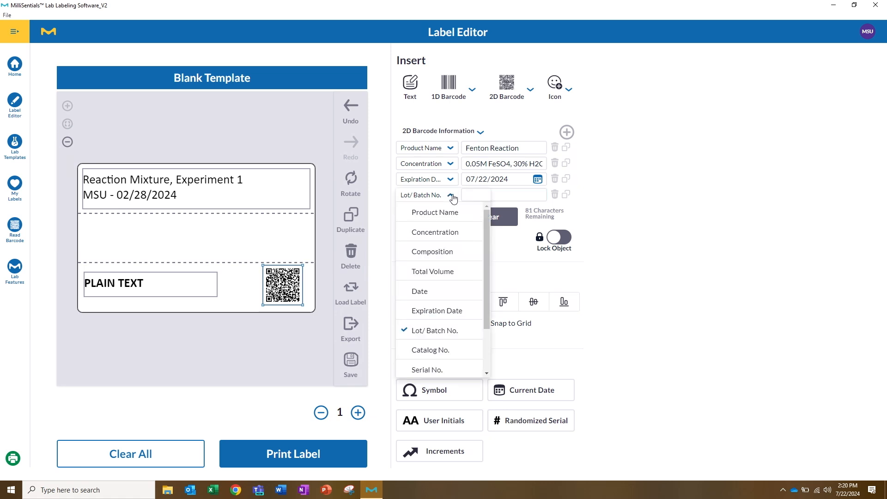
{"action": "left_click_drag", "start_coordinate": [486, 217], "coordinate": [486, 267]}
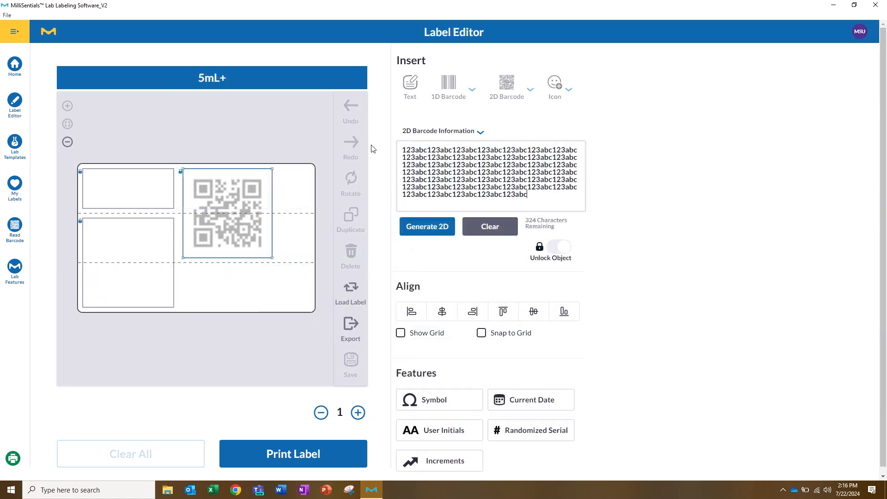
Extend the 5mL+ label's 2D barcode information with more repeated 123abc text and generate the 2D barcode
{"action": "key", "text": "ctrl+v"}
{"action": "key", "text": "ctrl+v"}
{"action": "key", "text": "ctrl+v"}
{"action": "key", "text": "ctrl+v"}
{"action": "key", "text": "ctrl+v"}
{"action": "key", "text": "ctrl+v"}
{"action": "key", "text": "ctrl+v"}
{"action": "key", "text": "ctrl+v"}
{"action": "key", "text": "ctrl+v"}
{"action": "key", "text": "ctrl+v"}
{"action": "key", "text": "ctrl+v"}
{"action": "key", "text": "ctrl+v"}
{"action": "key", "text": "ctrl+v"}
{"action": "key", "text": "ctrl+v"}
{"action": "key", "text": "ctrl+v"}
{"action": "key", "text": "ctrl+v"}
{"action": "key", "text": "ctrl+v"}
{"action": "key", "text": "ctrl+v"}
{"action": "key", "text": "ctrl+v"}
{"action": "key", "text": "ctrl+v"}
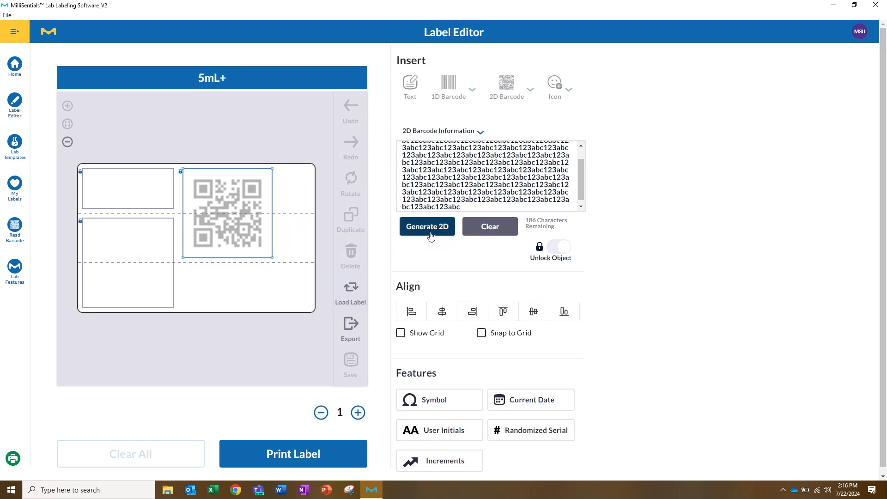
{"action": "left_click", "coordinate": [430, 236]}
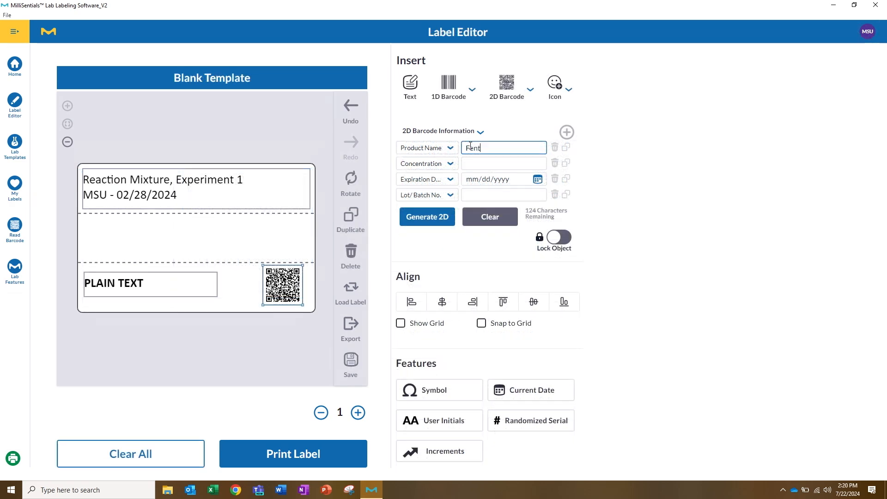
Fill in the 2D barcode's product name as Fenton Reaction and its concentration as 0.05M FeSO4, 30% H2O2
{"action": "type", "text": "on Reaction"}
{"action": "key", "text": "Tab"}
{"action": "type", "text": "0.05M"}
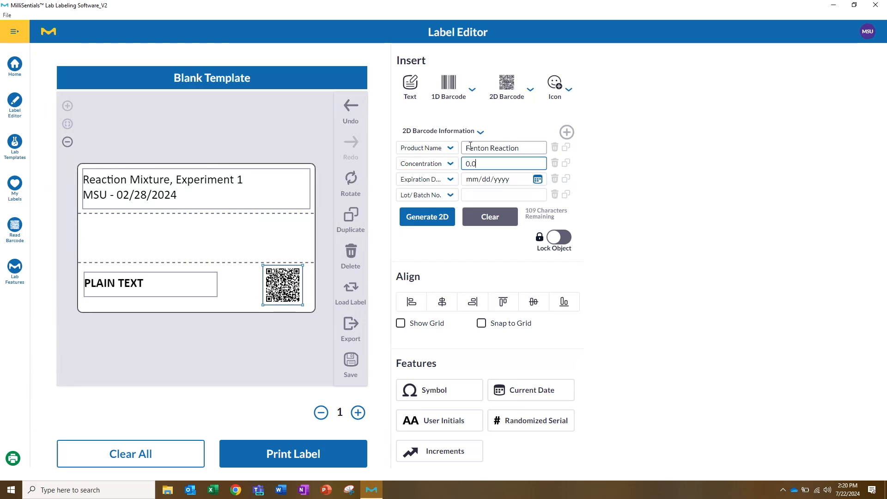
{"action": "type", "text": " FeSO4, 30% H2O2"}
{"action": "key", "text": "Tab"}
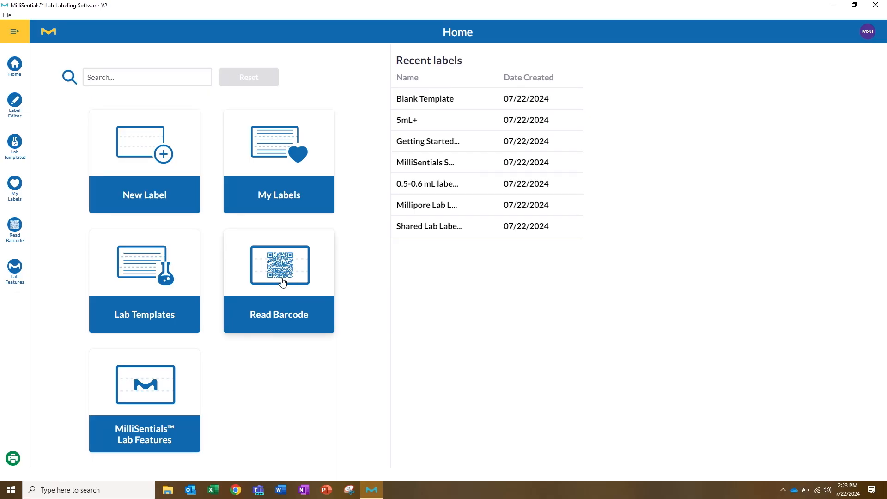
Open the barcode reader, and in the Blank Template label switch the 2D barcode information from plain text to Categories
{"action": "left_click", "coordinate": [282, 282]}
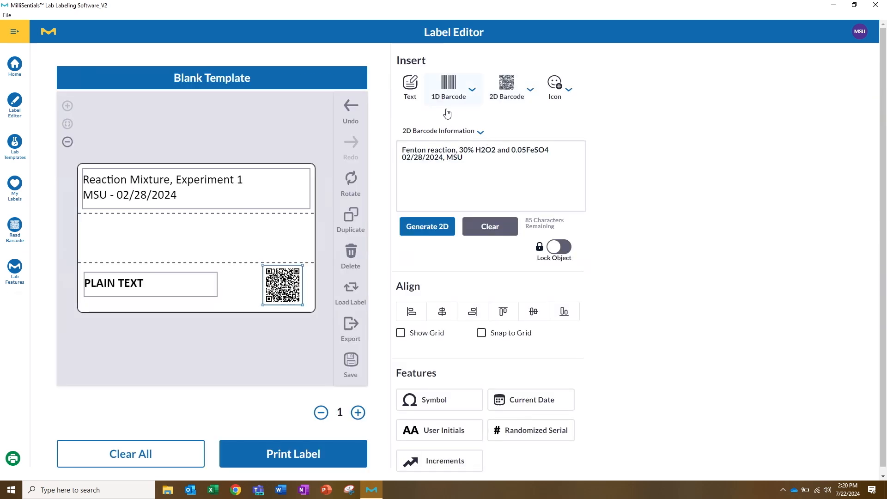
{"action": "left_click", "coordinate": [480, 134]}
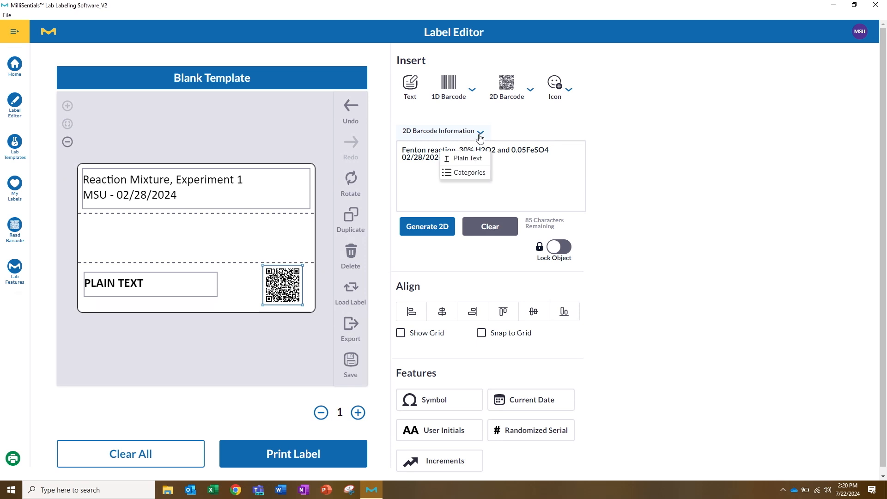
{"action": "left_click", "coordinate": [466, 178]}
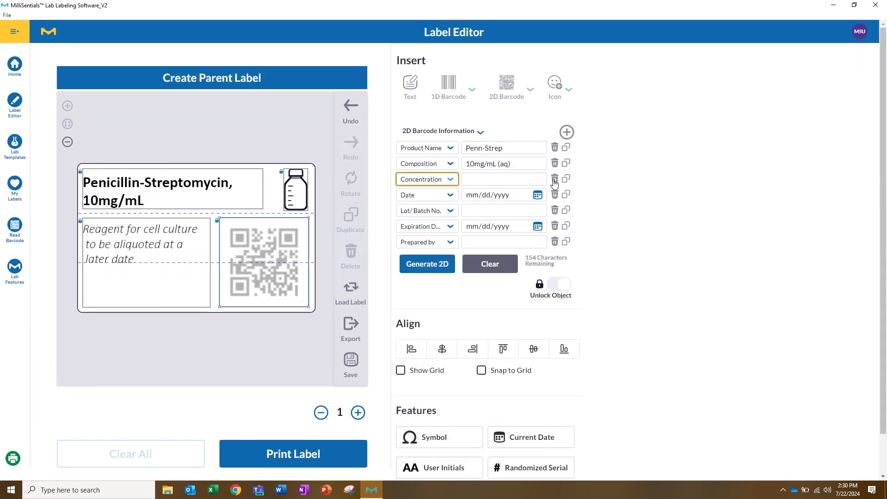
Remove the parent label barcode's Concentration row, set Prepared by to MSU, and generate the 2D barcode and print the label
{"action": "left_click", "coordinate": [554, 180]}
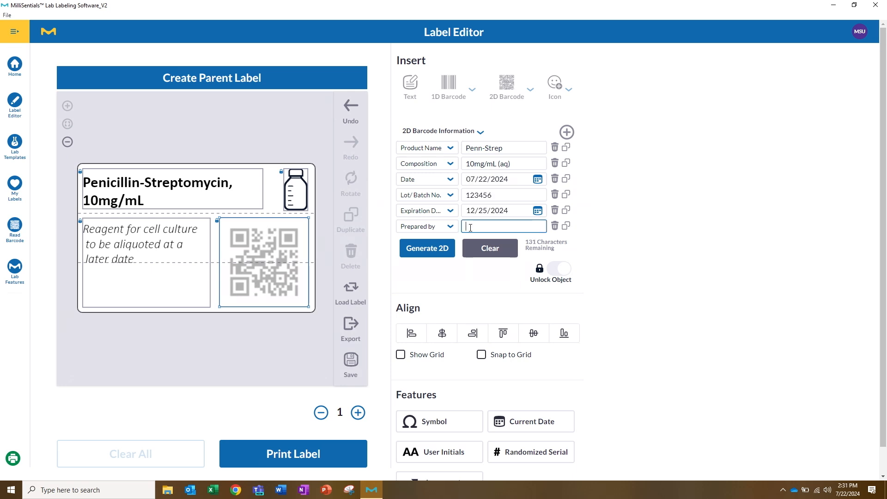
{"action": "type", "text": "MSU"}
{"action": "left_click", "coordinate": [417, 245]}
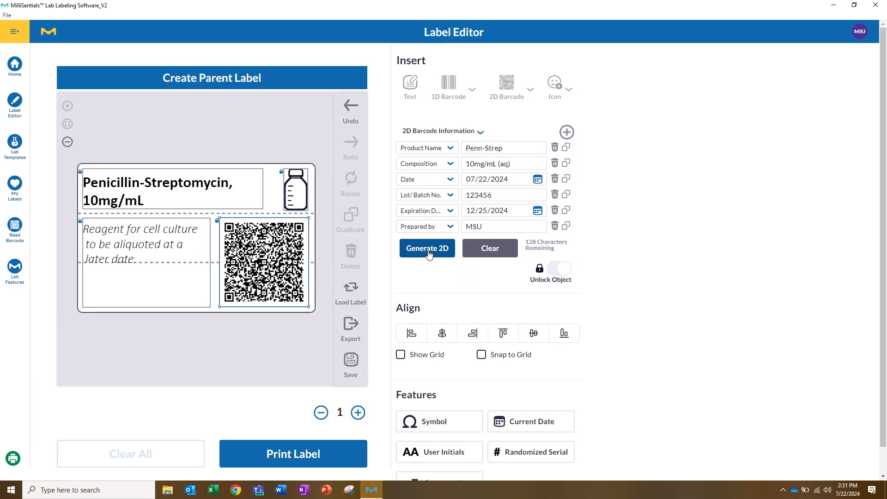
{"action": "left_click", "coordinate": [286, 462]}
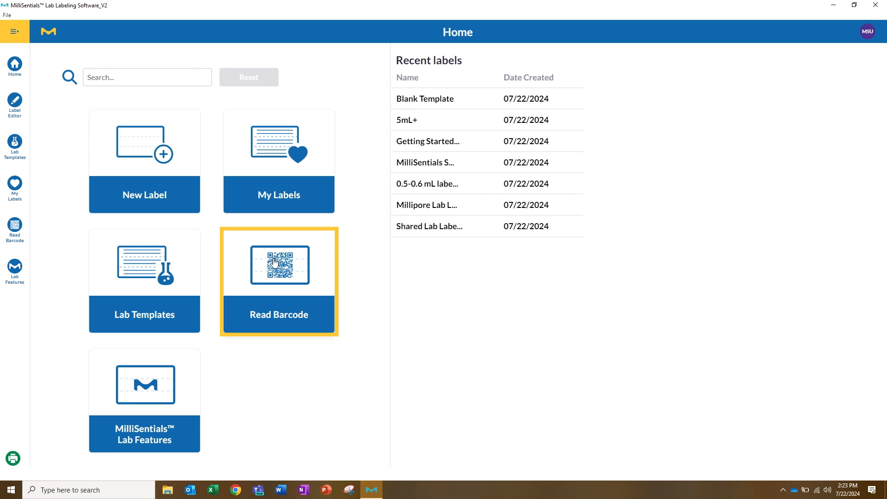
Clear the earlier entries in the barcode reader and add the scanned Fenton Reaction information to a label as a 2D barcode
{"action": "left_click", "coordinate": [274, 262]}
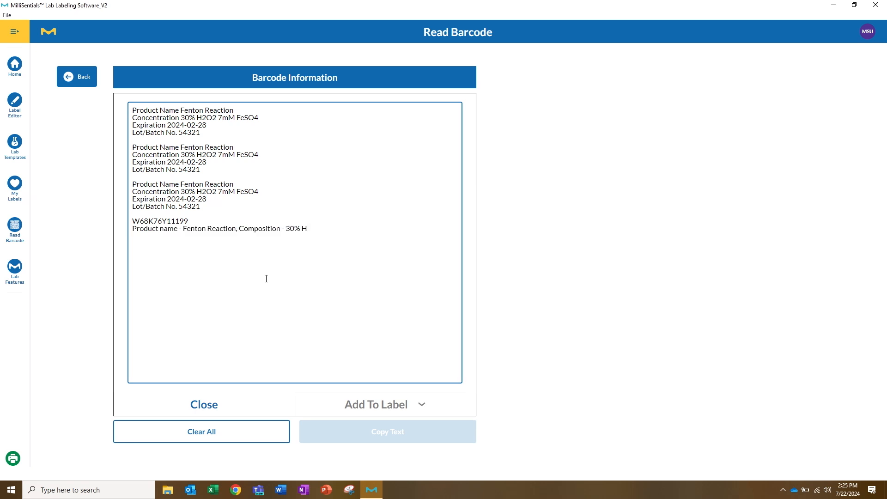
{"action": "left_click_drag", "start_coordinate": [133, 221], "coordinate": [212, 260]}
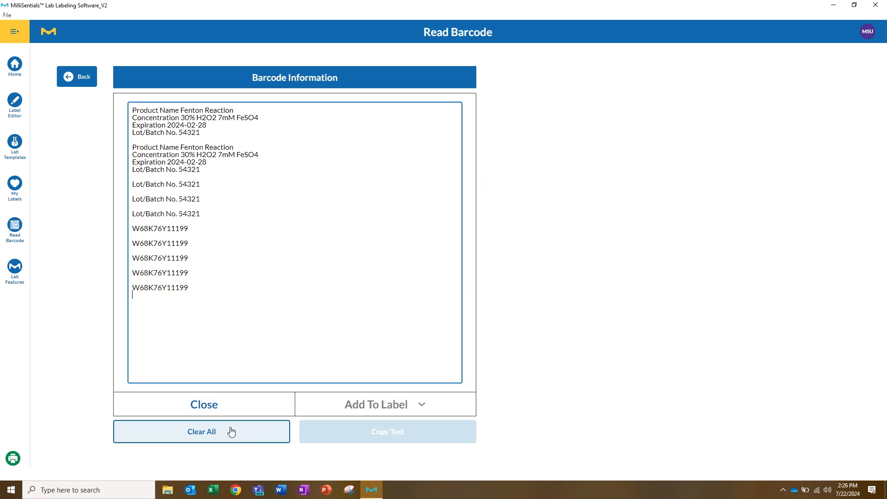
{"action": "left_click", "coordinate": [231, 429]}
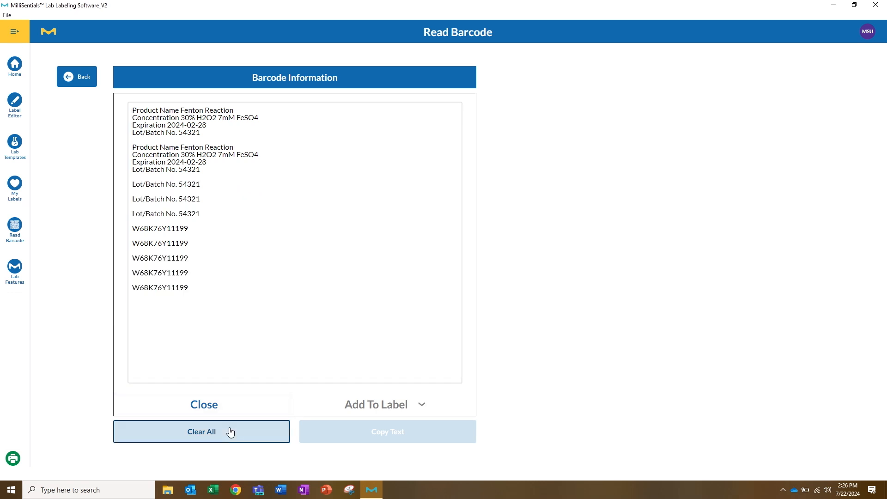
{"action": "left_click", "coordinate": [403, 408]}
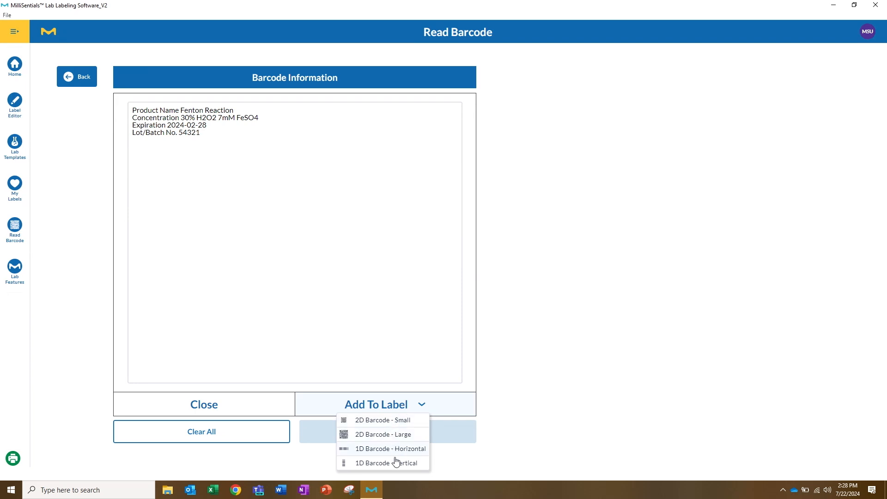
{"action": "left_click", "coordinate": [380, 429]}
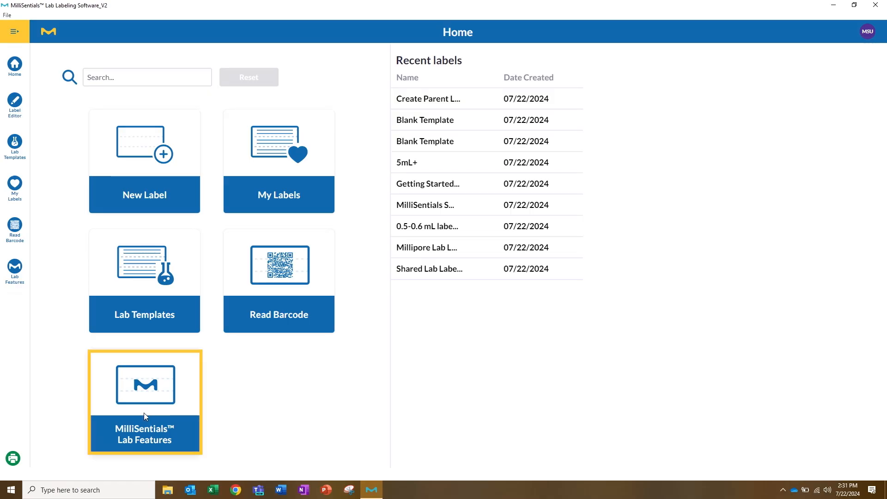
Open the Aliquot feature in MilliSentials Lab Features and start creating a child label
{"action": "left_click", "coordinate": [144, 415]}
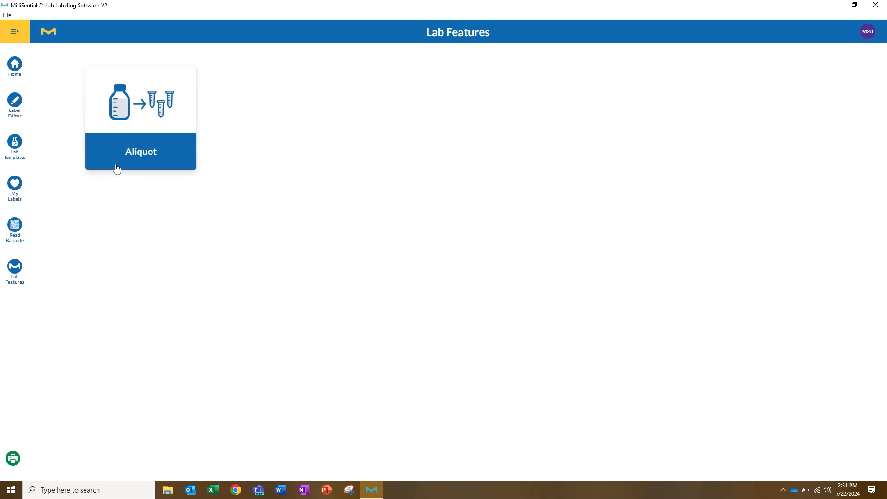
{"action": "left_click", "coordinate": [149, 152]}
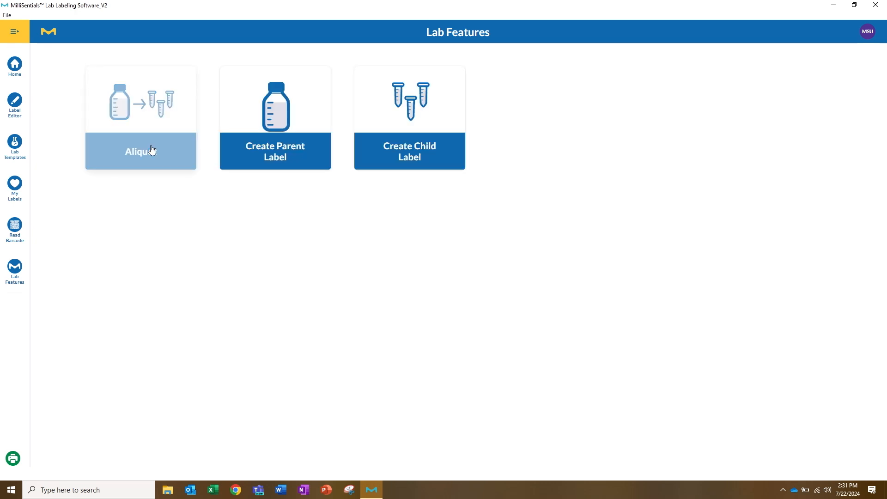
{"action": "left_click", "coordinate": [414, 156]}
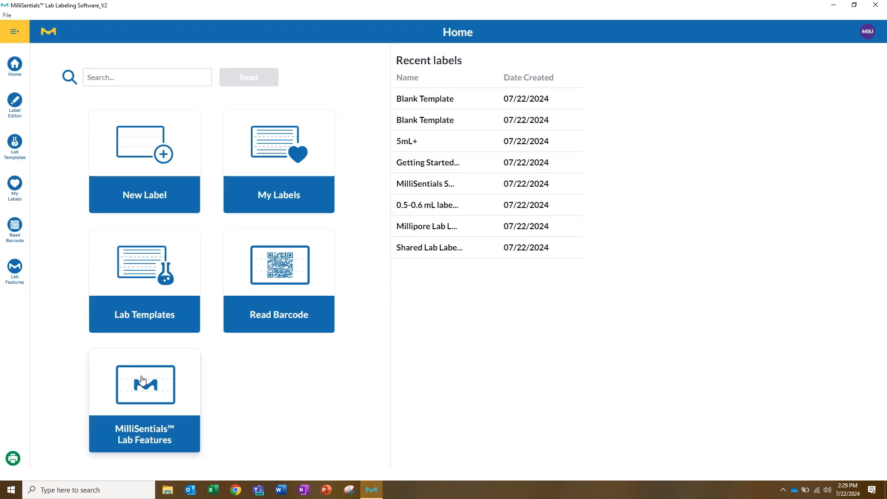
Open a parent label from the lab features, set its barcode's Prepared by to MSU and generate the 2D barcode
{"action": "left_click", "coordinate": [142, 381]}
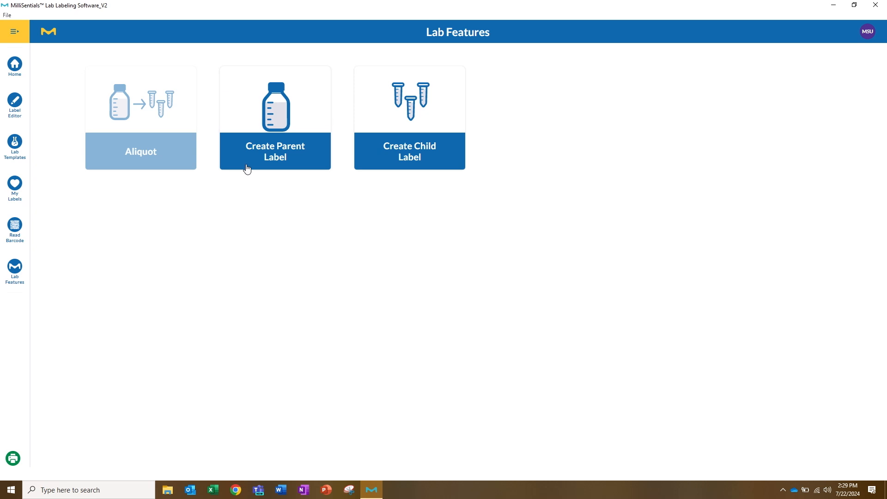
{"action": "left_click", "coordinate": [279, 125]}
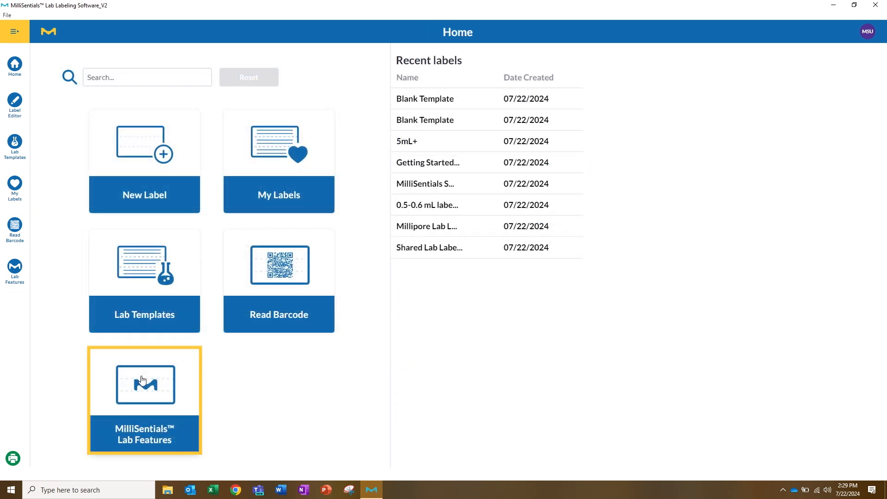
{"action": "left_click", "coordinate": [142, 380]}
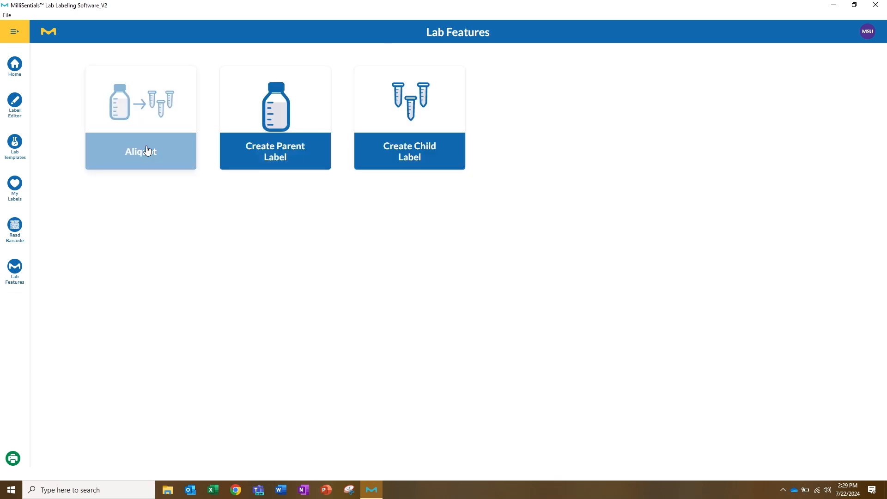
{"action": "left_click", "coordinate": [279, 124]}
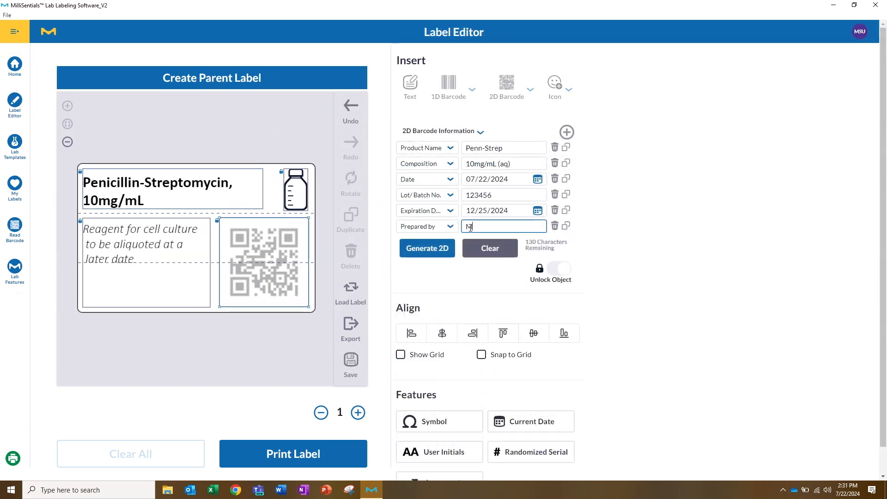
{"action": "type", "text": "SU"}
{"action": "left_click", "coordinate": [407, 258]}
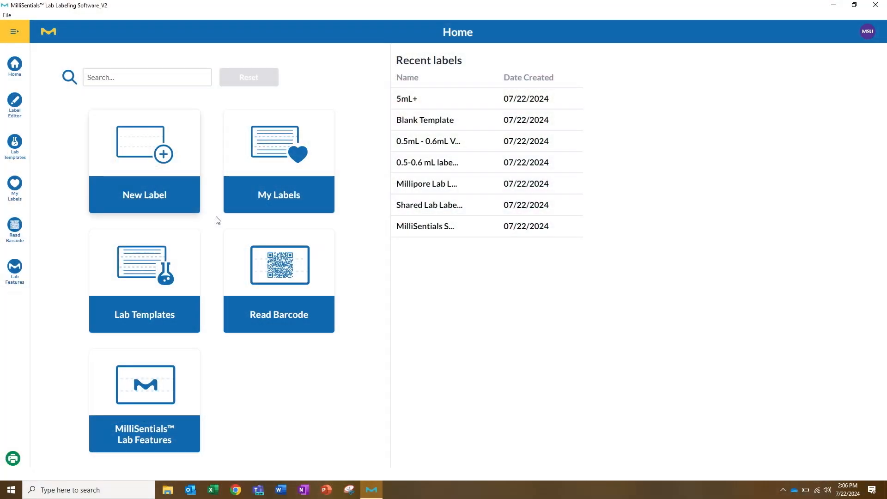
Open the shared labels in the My Labels library
{"action": "left_click", "coordinate": [273, 159]}
{"action": "left_click", "coordinate": [114, 115]}
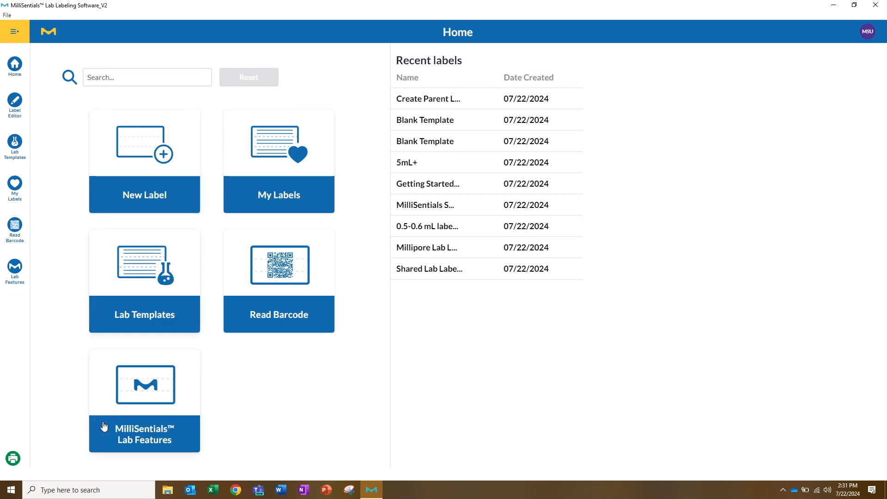
Create a child label from the lab features for 10 aliquots of 1mL each
{"action": "left_click", "coordinate": [145, 417]}
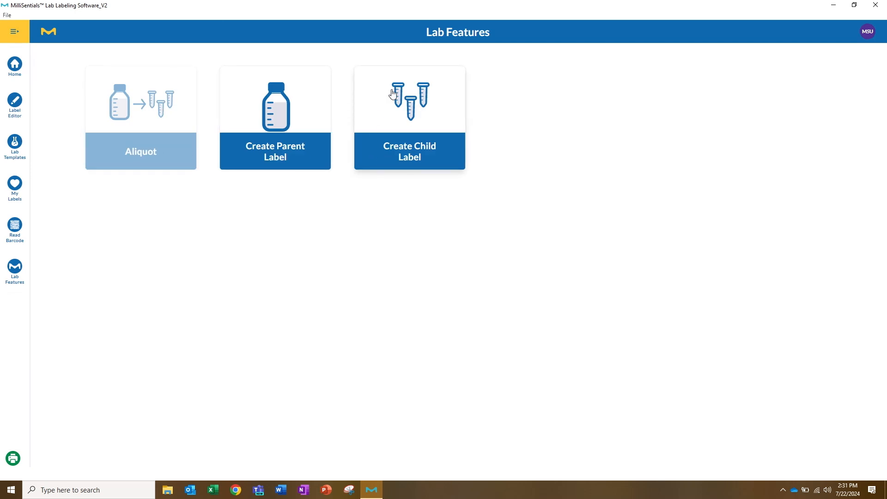
{"action": "left_click", "coordinate": [414, 155]}
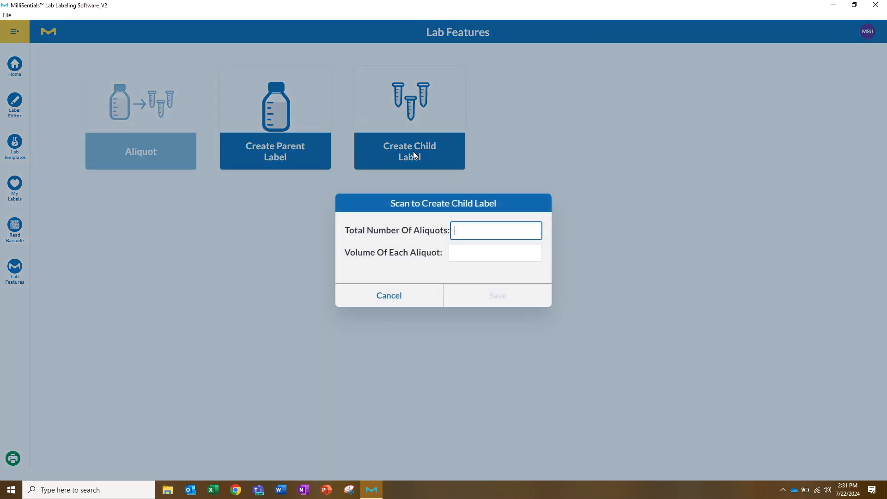
{"action": "type", "text": "10"}
{"action": "key", "text": "Tab"}
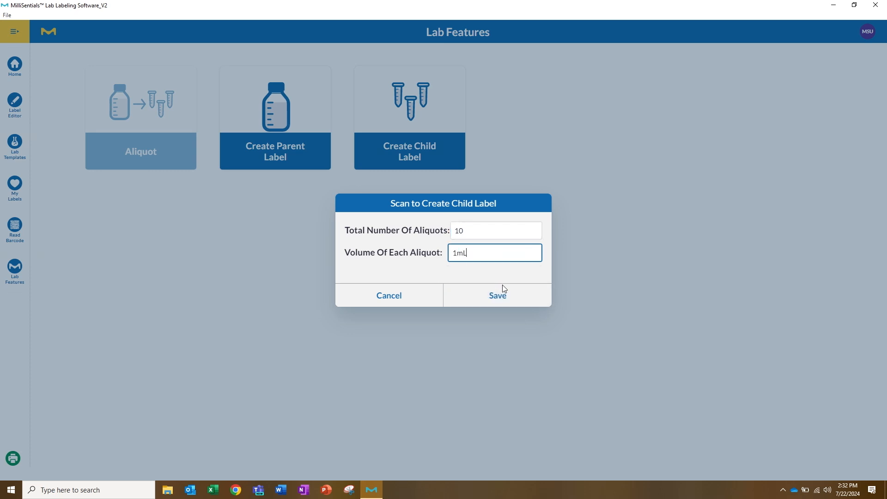
{"action": "left_click", "coordinate": [496, 298]}
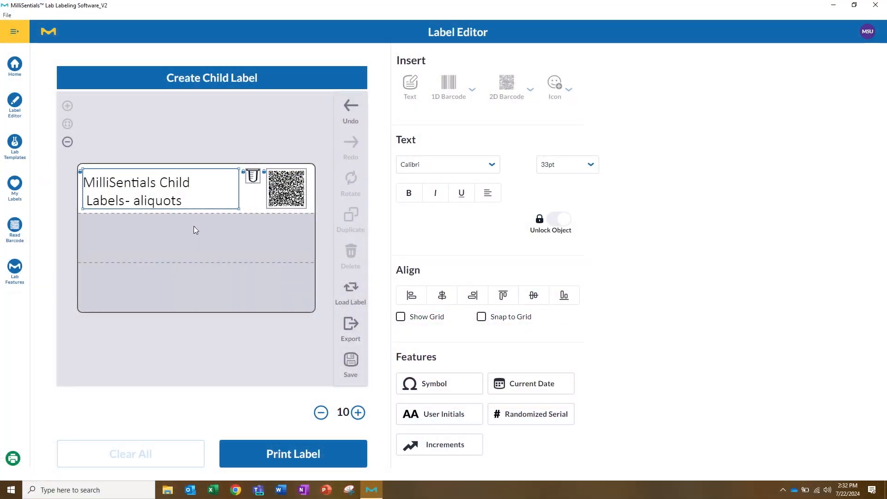
Check the child label's barcode information and enter "MilliSentials Child Labels- aliquots" in the text box at 33pt
{"action": "left_click", "coordinate": [287, 188]}
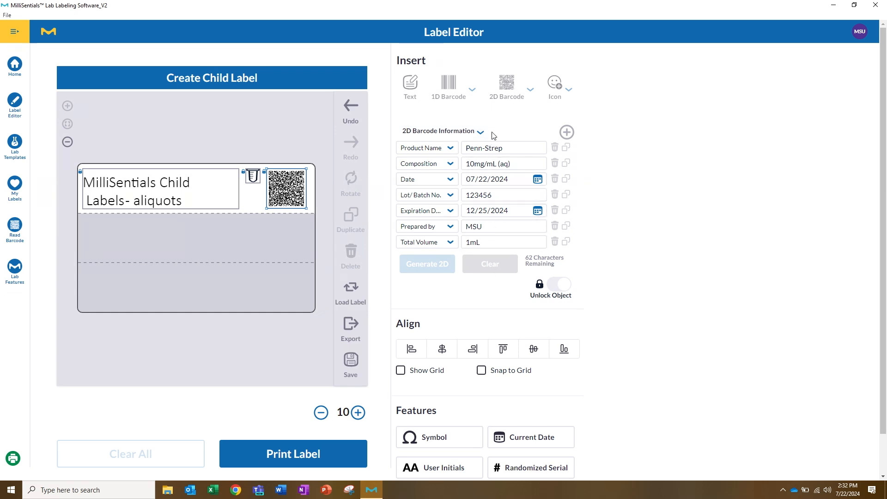
{"action": "left_click", "coordinate": [107, 189]}
{"action": "type", "text": "MilliS"}
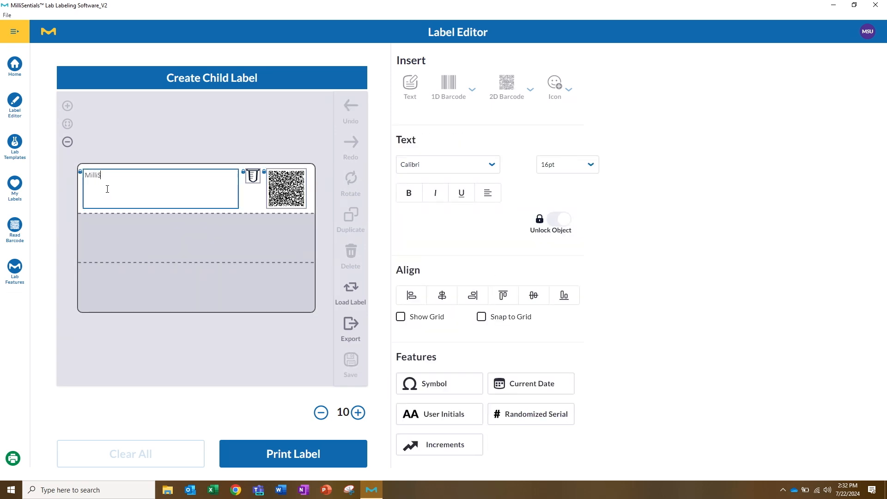
{"action": "type", "text": "entials Child Labels- aliquots"}
{"action": "left_click", "coordinate": [559, 165]}
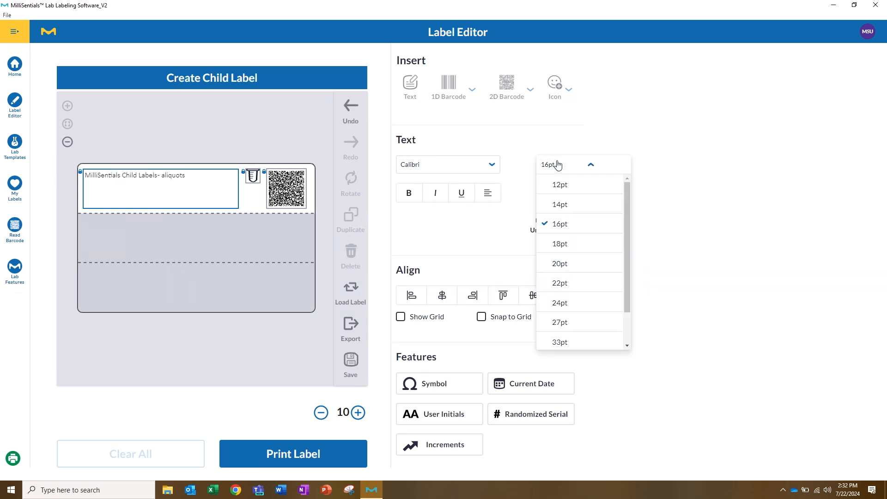
{"action": "left_click", "coordinate": [560, 343]}
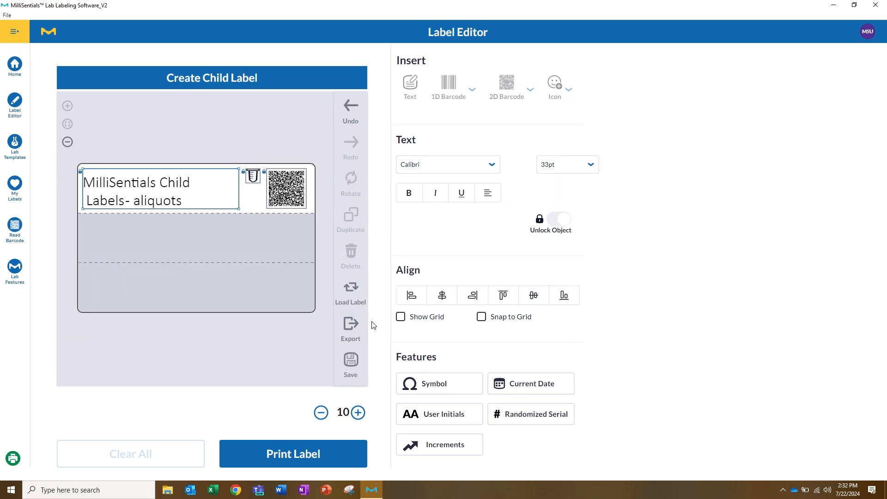
Set the child label barcode's total volume to 1.5mL and print the 10 labels
{"action": "left_click", "coordinate": [287, 190]}
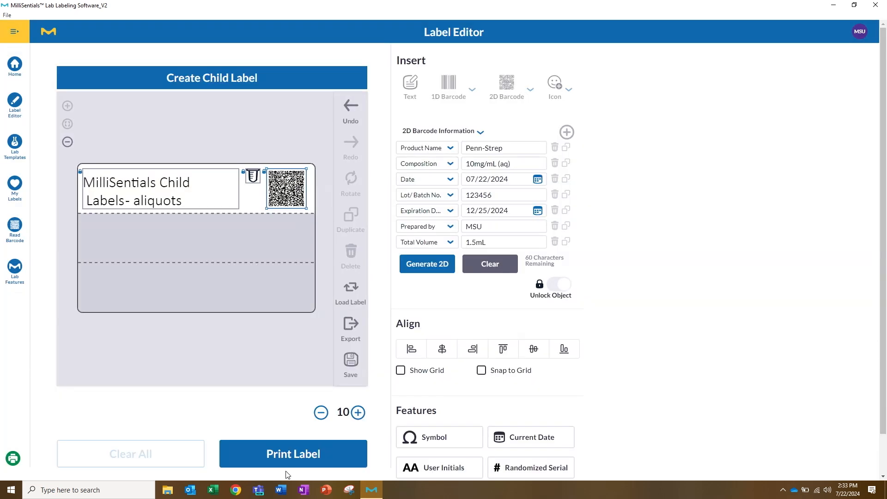
{"action": "left_click", "coordinate": [290, 464]}
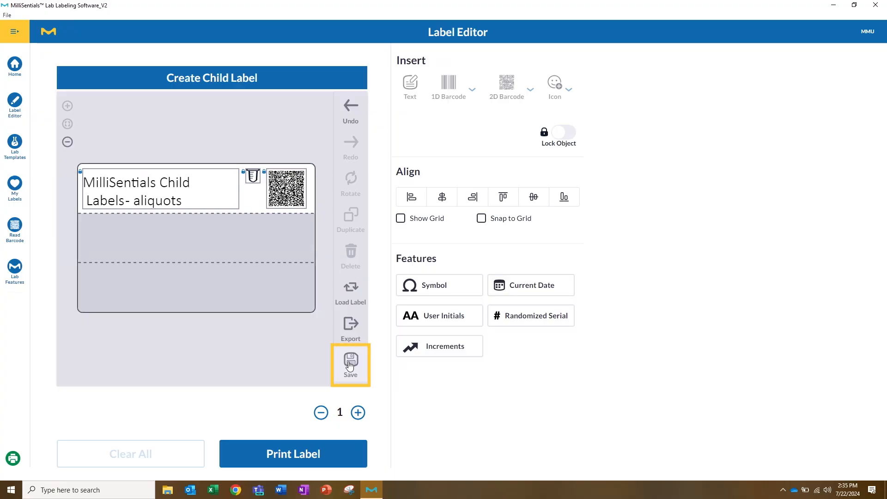
Save the child label and view the shared labels in the My Labels library
{"action": "left_click", "coordinate": [350, 365]}
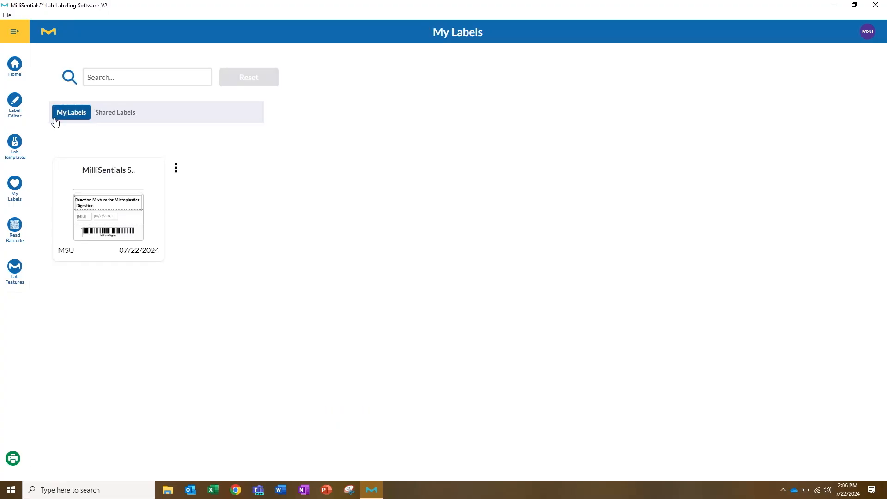
{"action": "left_click", "coordinate": [114, 115]}
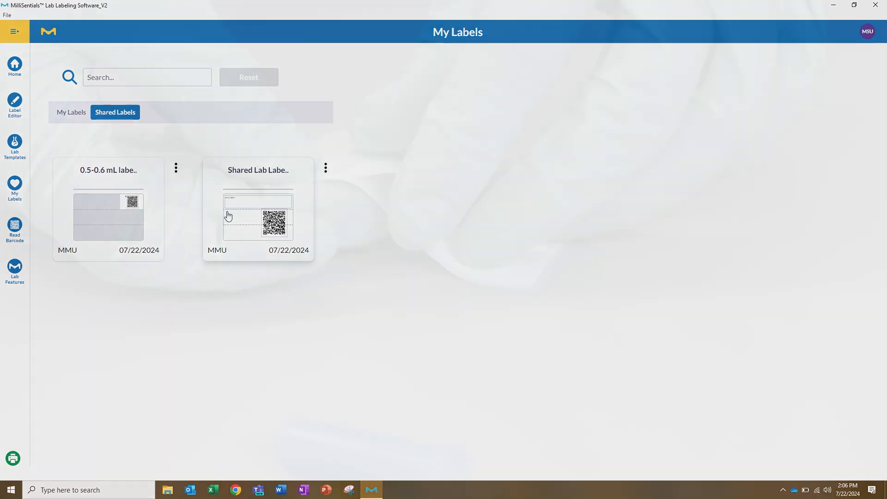